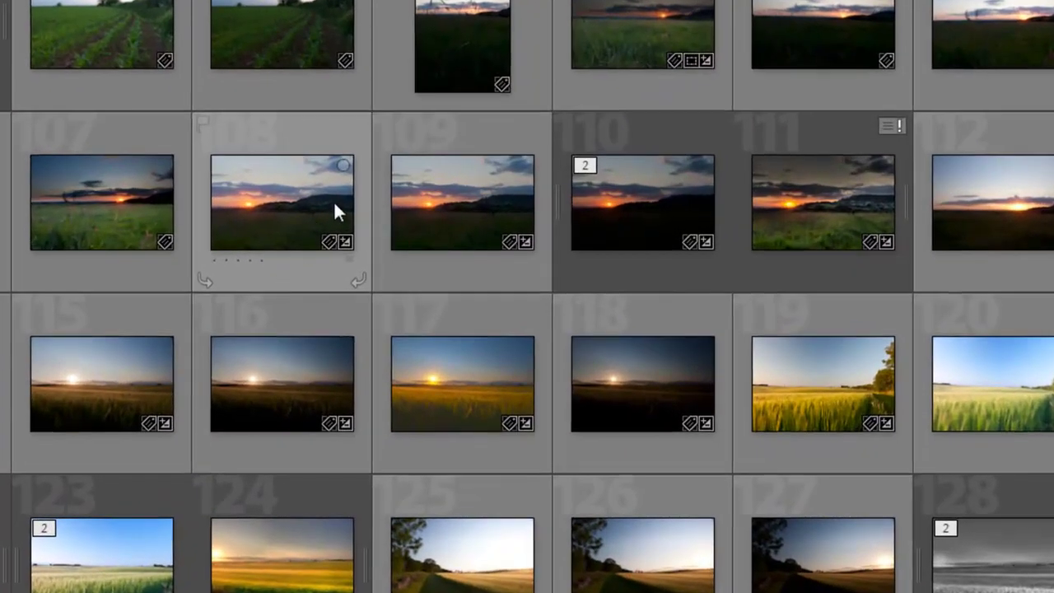
Step: Compare sunset exposures 108, 109 and 110, then return the selection to photo 108
left_click(481, 202)
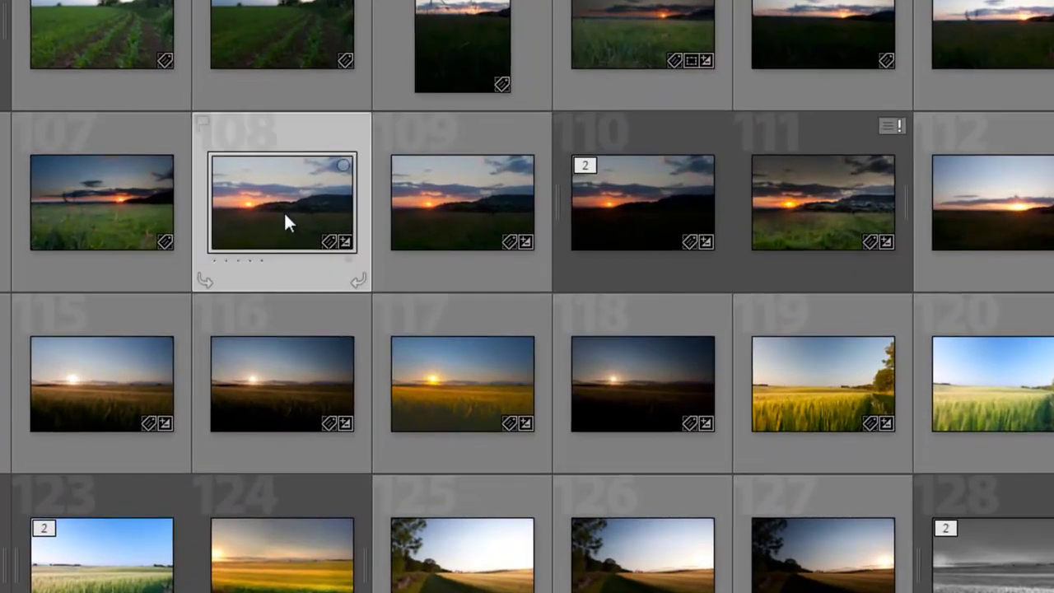
left_click(438, 225)
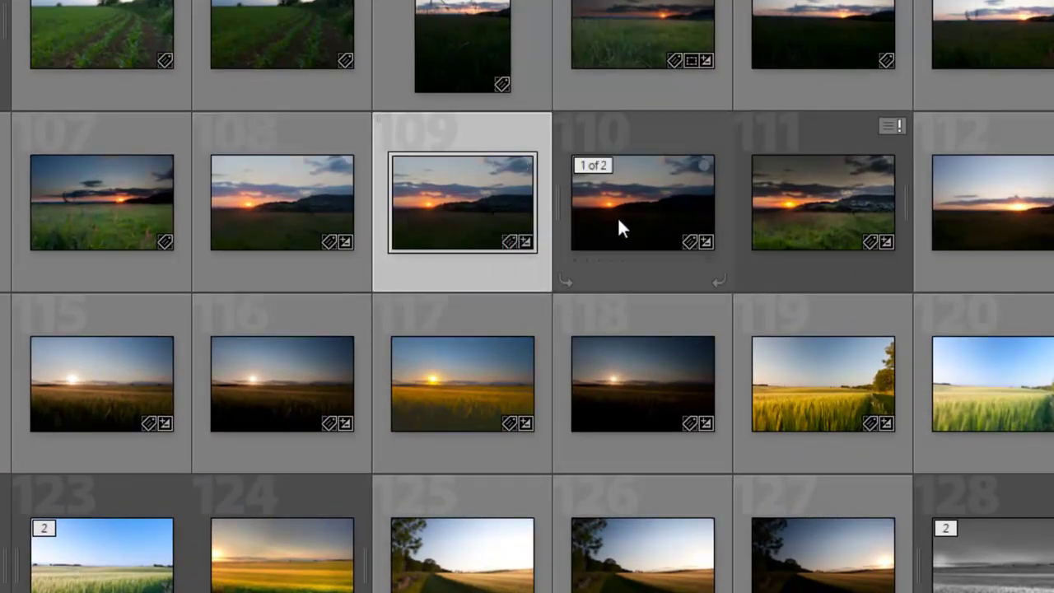
left_click(618, 216)
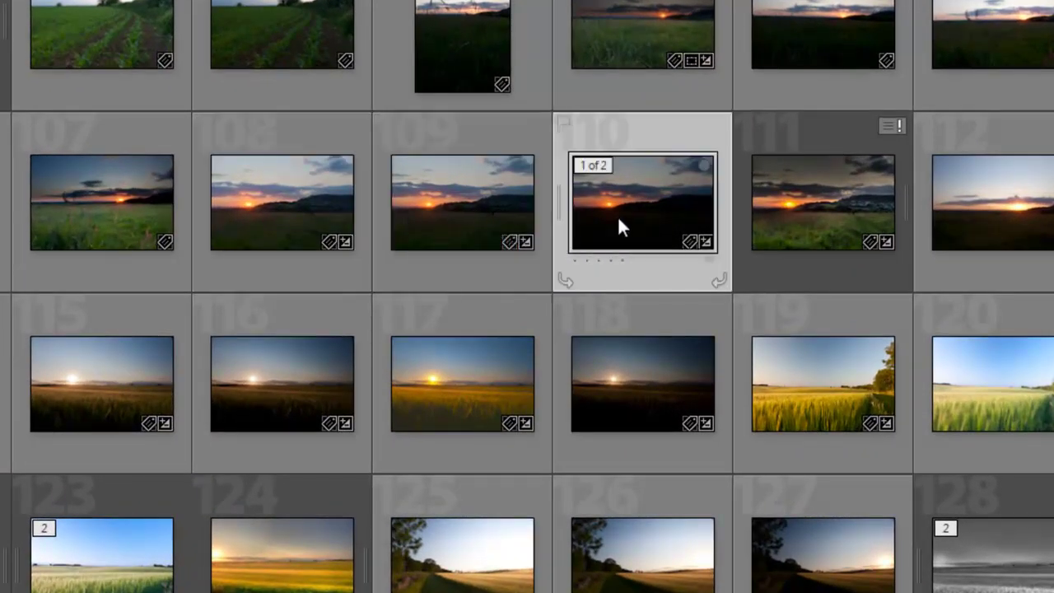
left_click(288, 217)
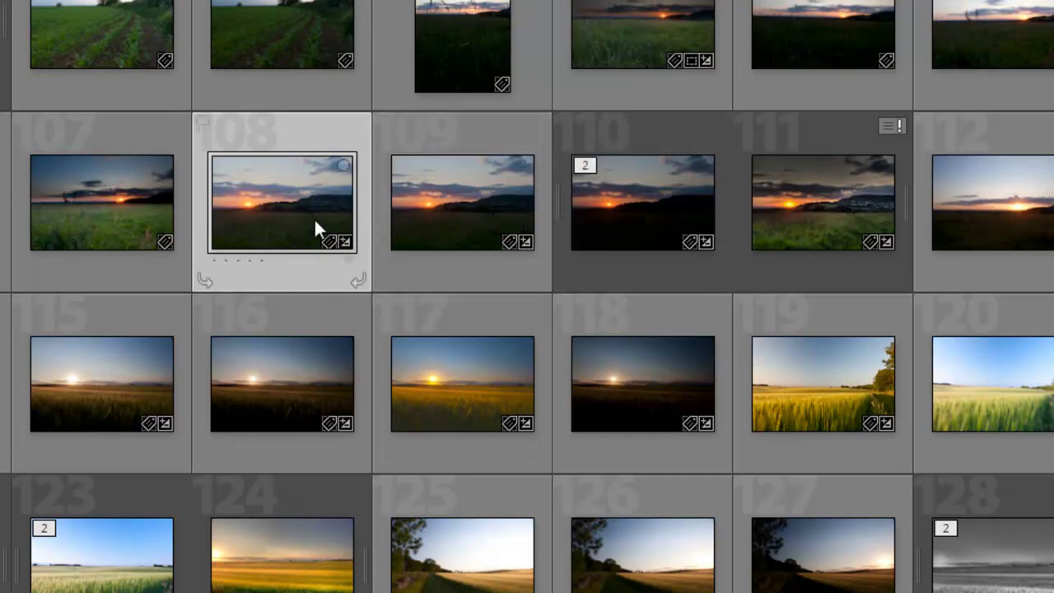
mouse_move(314, 217)
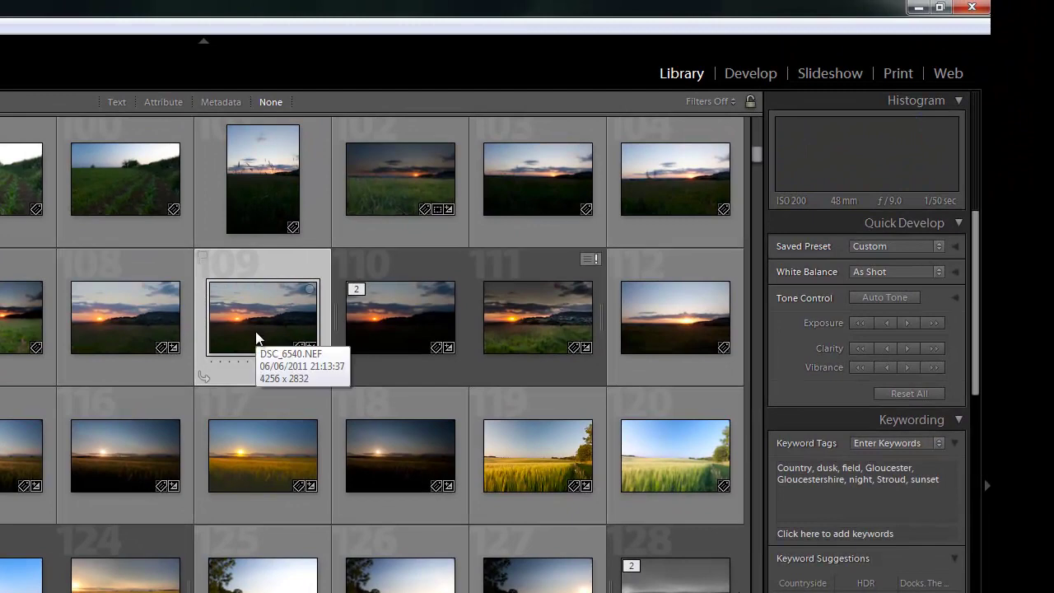
left_click(395, 328)
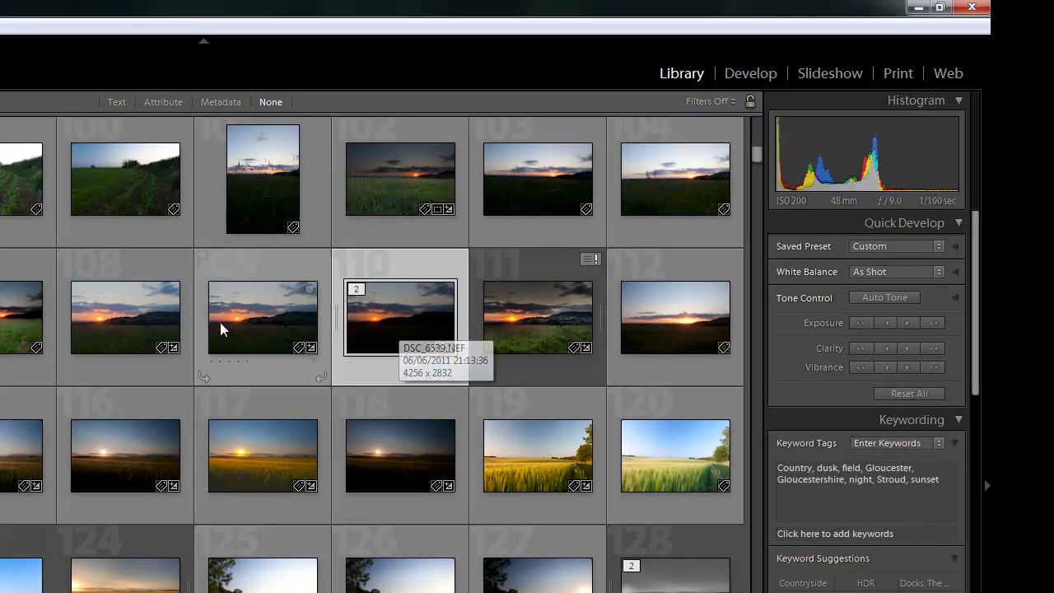
left_click(137, 331)
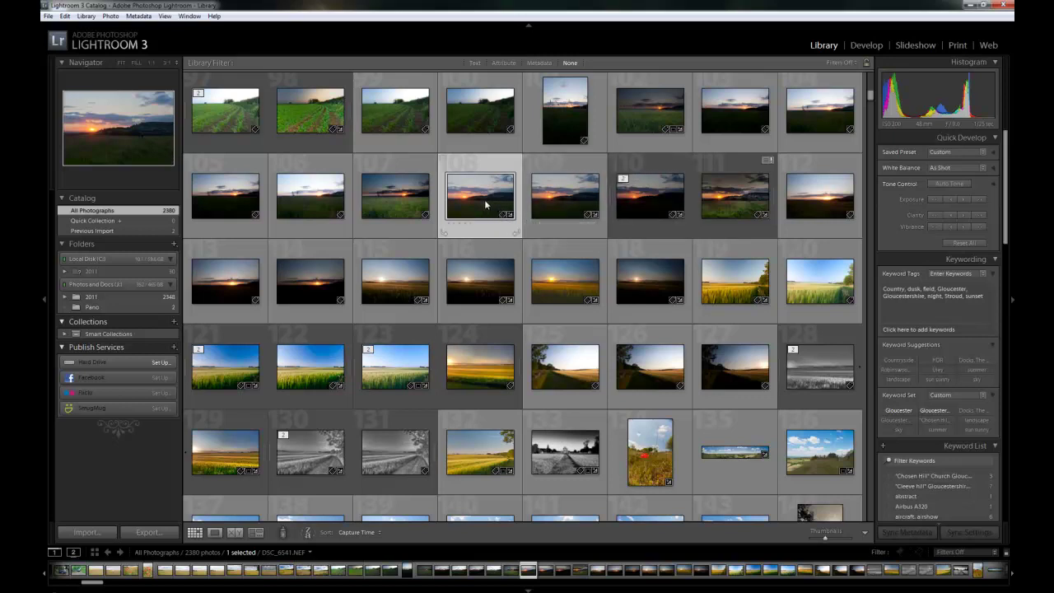
Step: Select photo 108 and extend the selection through 109 and 110, three photos selected
left_click(486, 199)
left_click(550, 204, "shift")
left_click(642, 204, "shift")
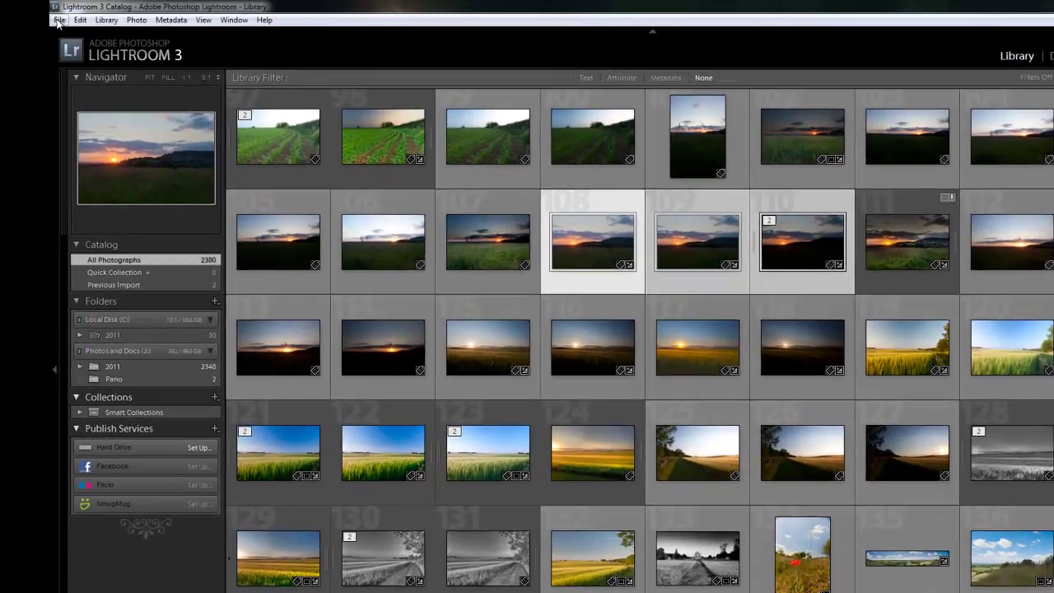
Step: Open the Photomatix Pro export settings for the selected photos via File > Export with Preset
left_click(50, 16)
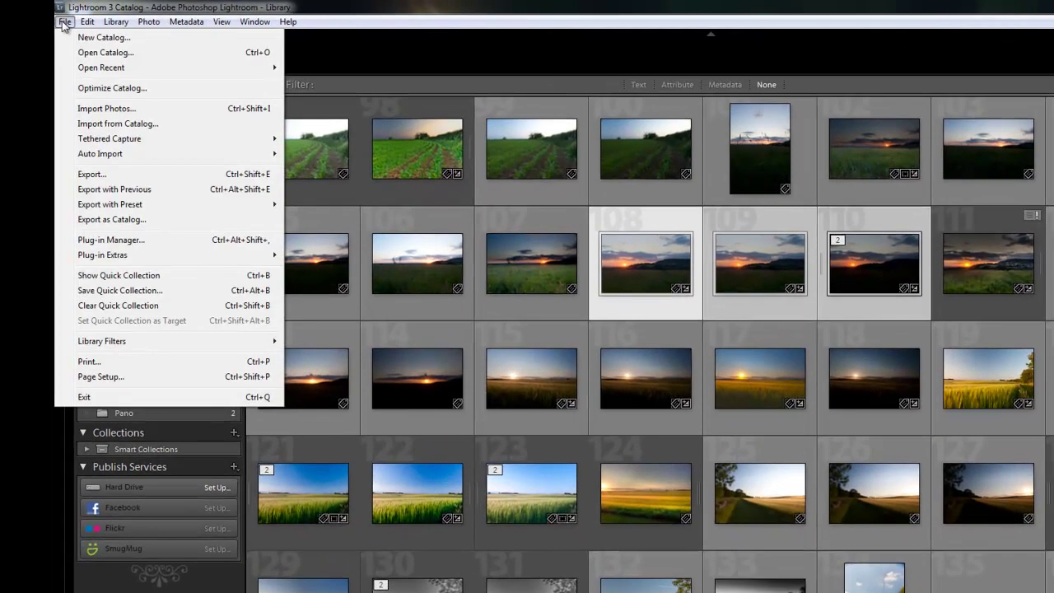
mouse_move(162, 206)
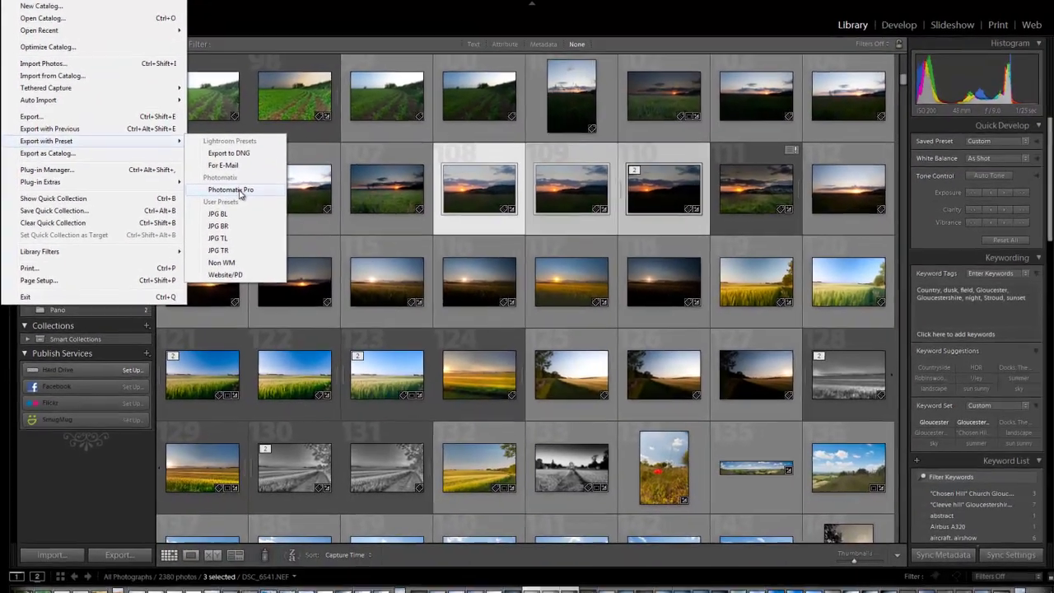
left_click(330, 265)
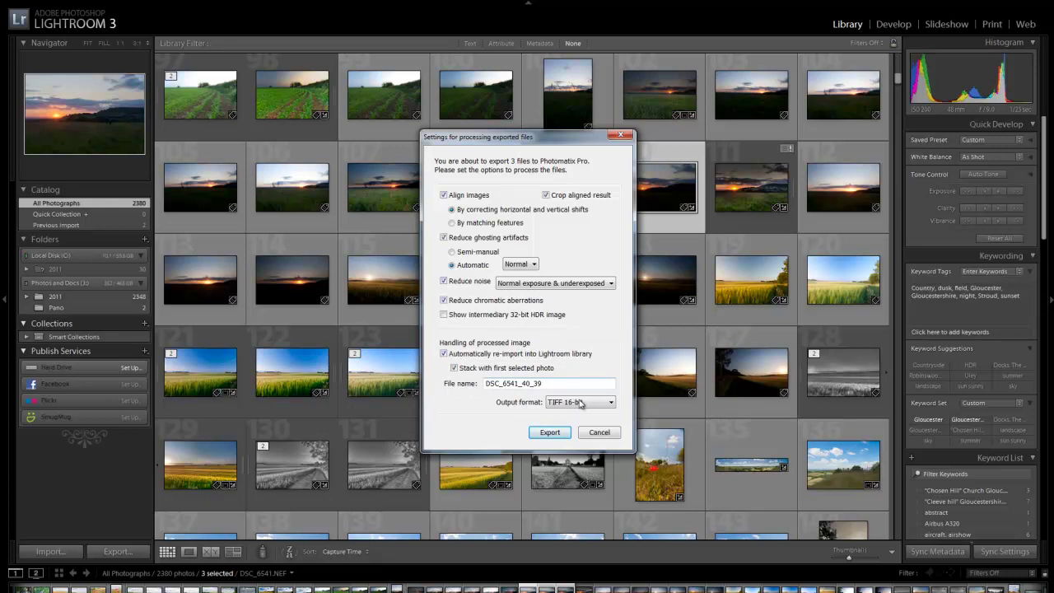
Step: Keep the re-import output format at TIFF 16-bit
left_click(580, 403)
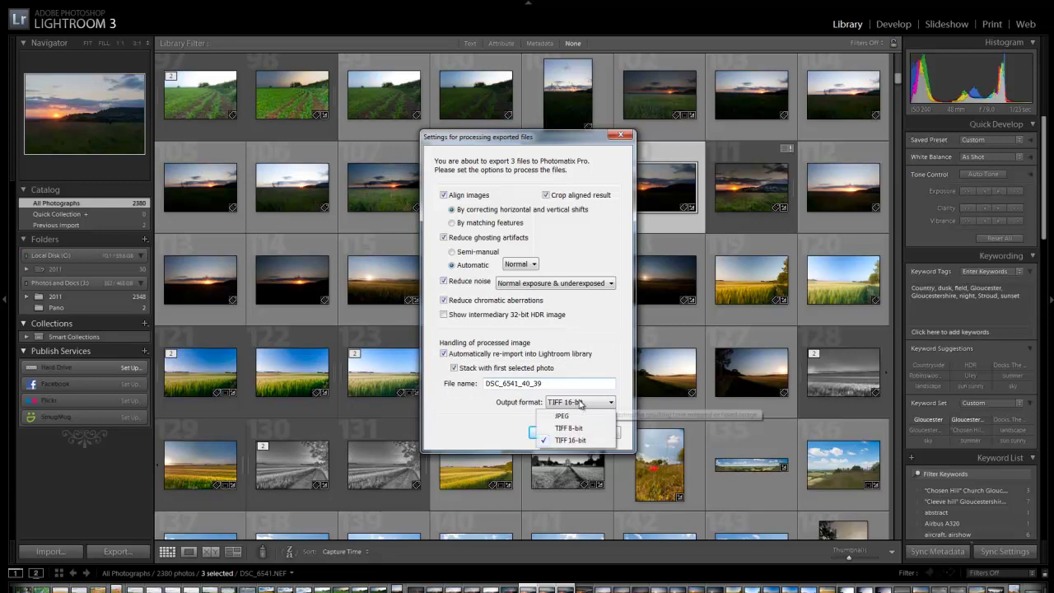
left_click(585, 442)
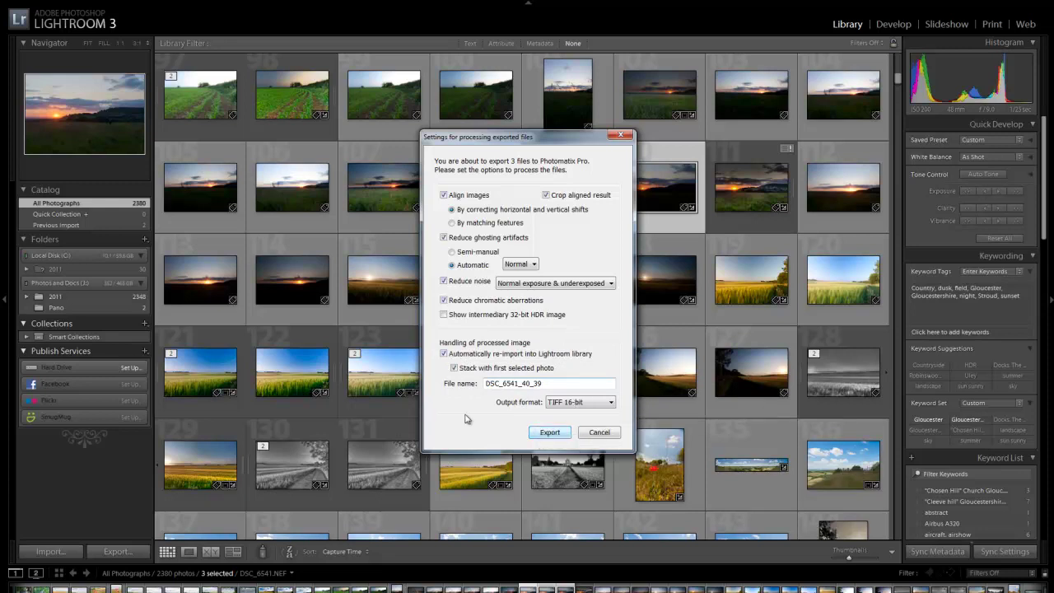
Step: Export the three exposures to Photomatix Pro to merge them into HDR image DSC_6539_40_41
left_click(550, 433)
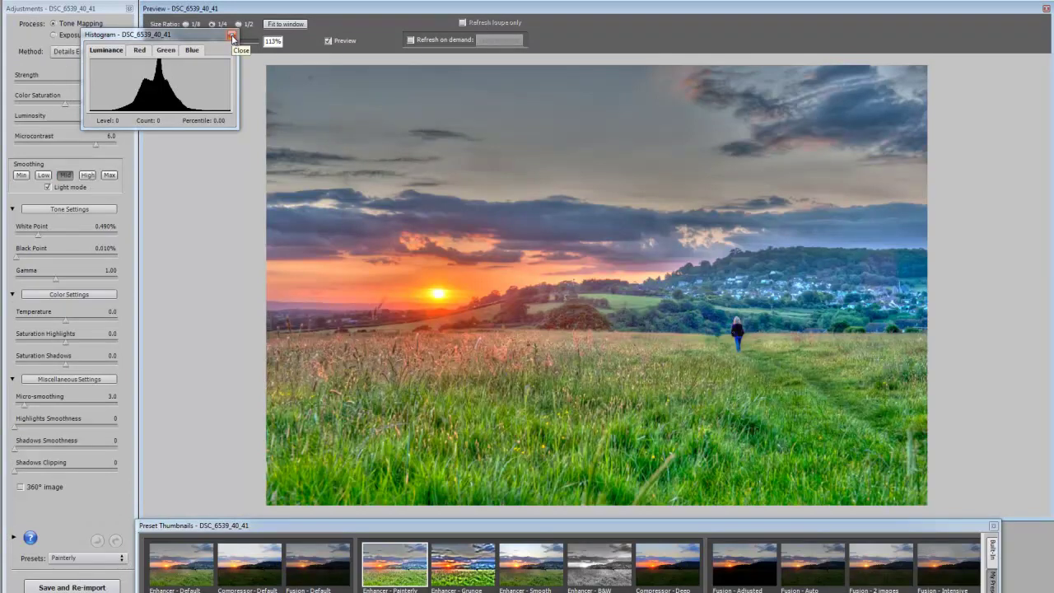
Step: Close the Histogram window covering the tone-mapped preview
left_click(232, 38)
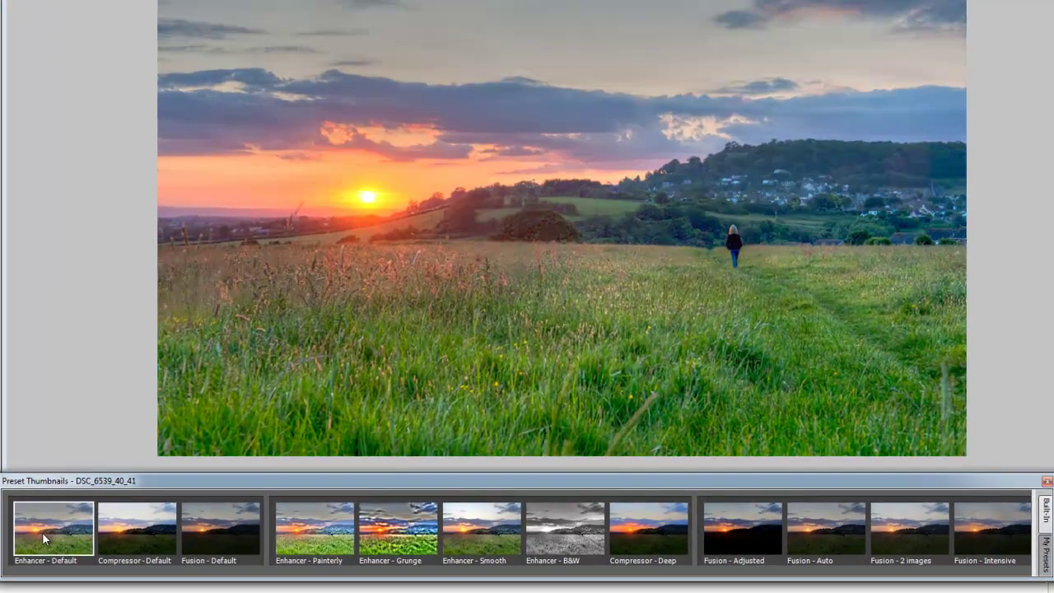
Step: Preview the Compressor and Fusion presets: Default, Deep, Adjusted, Auto, 2 images, Intensive
left_click(109, 531)
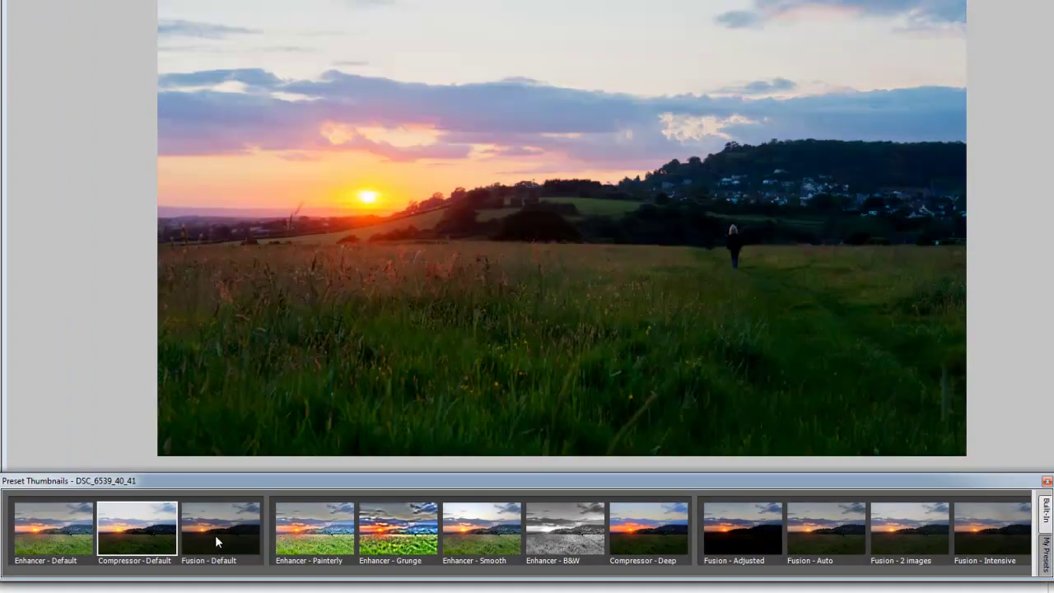
left_click(215, 535)
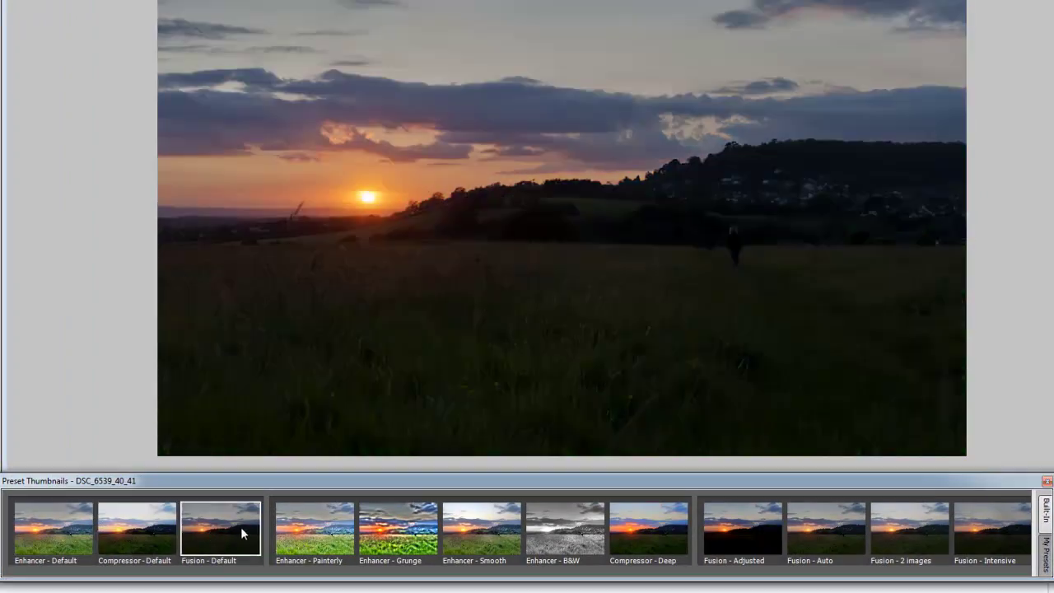
left_click(142, 531)
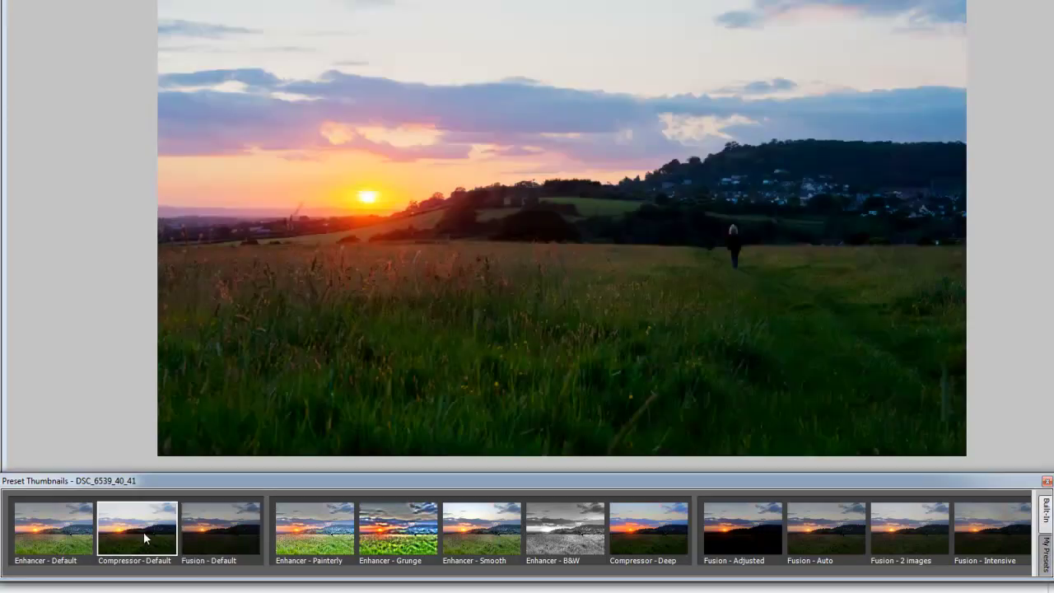
left_click(302, 533)
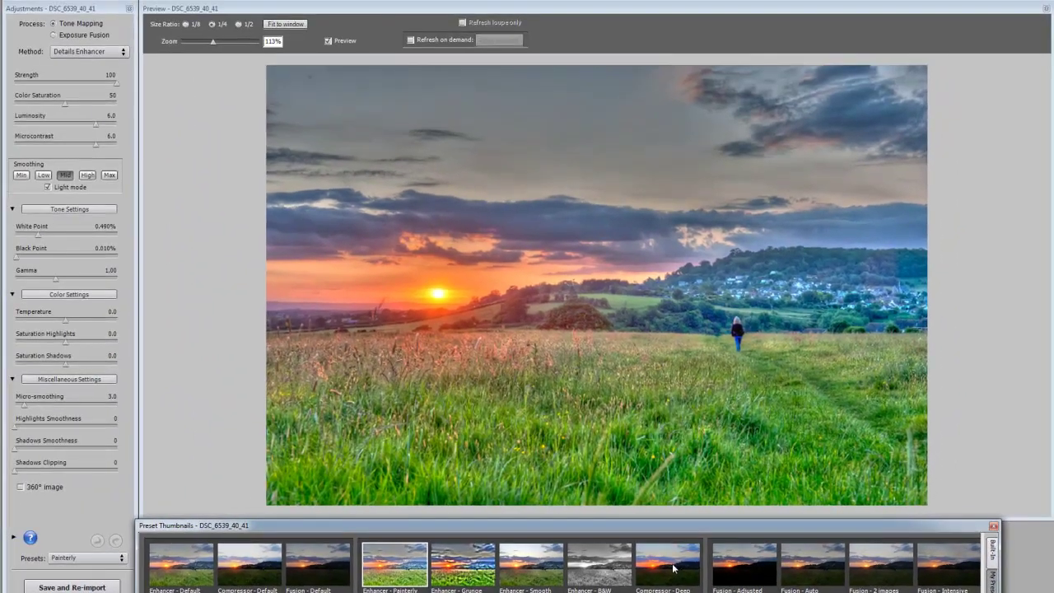
left_click(671, 566)
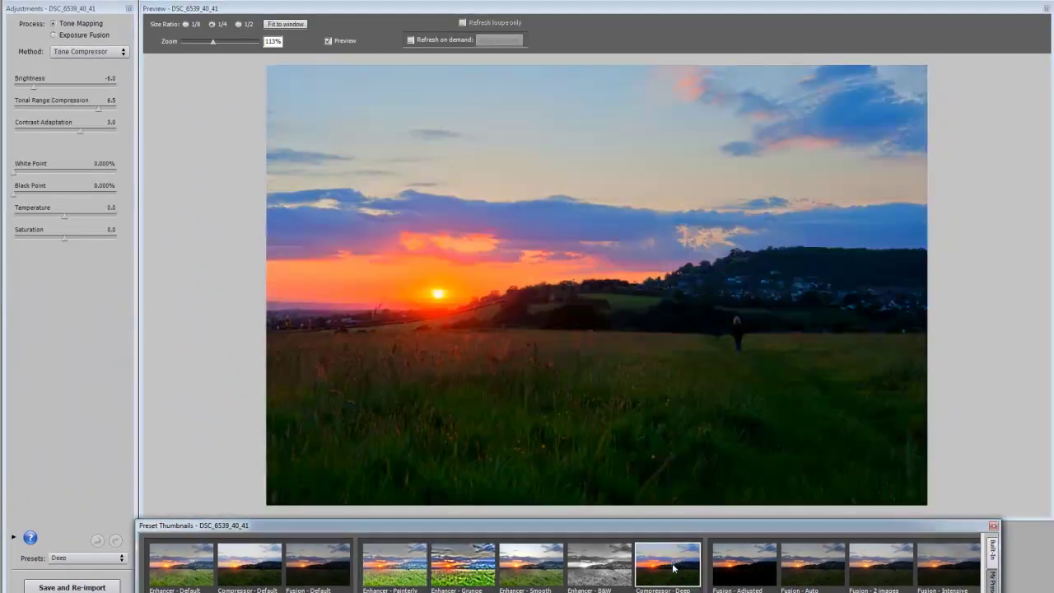
left_click(748, 571)
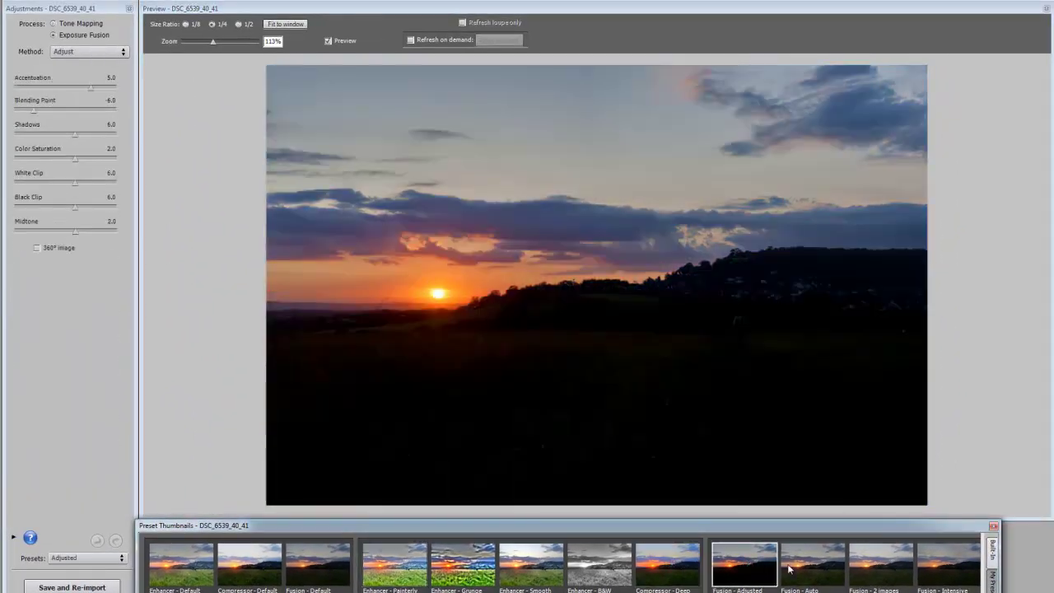
left_click(801, 569)
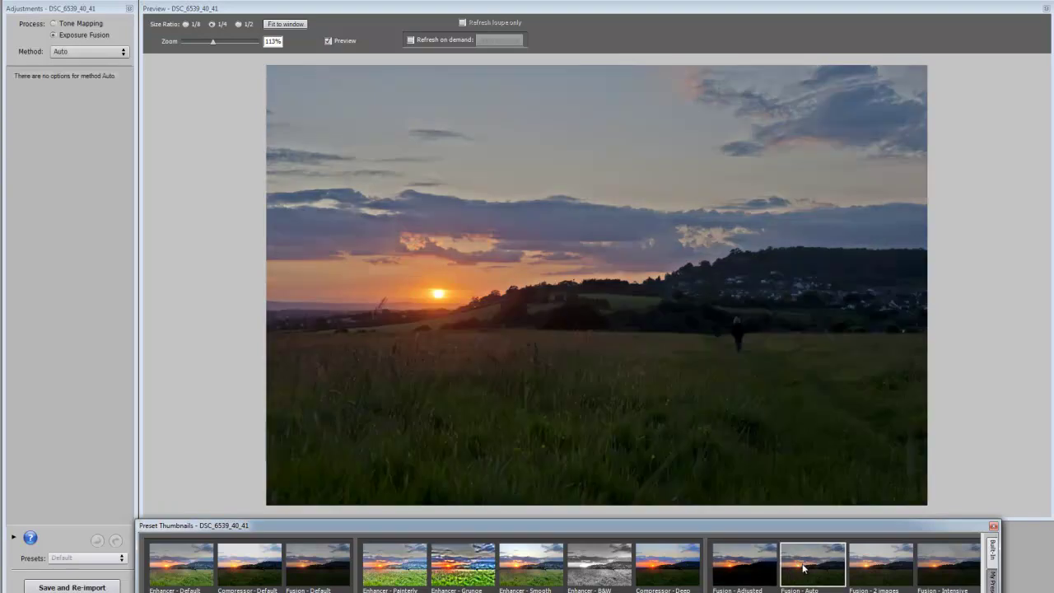
left_click(876, 571)
left_click(934, 569)
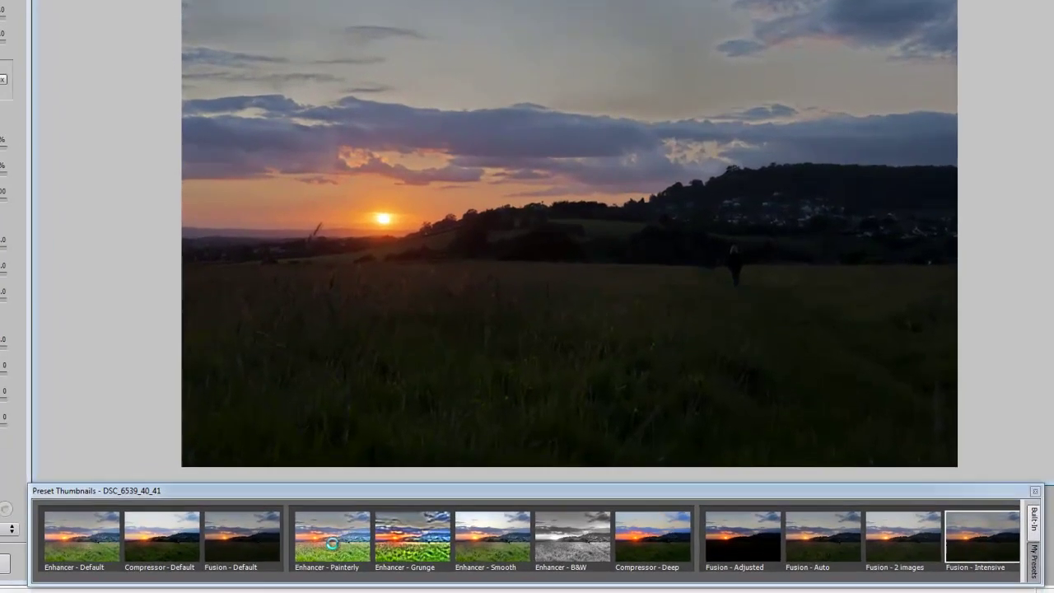
Step: Compare the Painterly, Smooth and Grunge looks, then apply the Smooth Skies preset
left_click(332, 543)
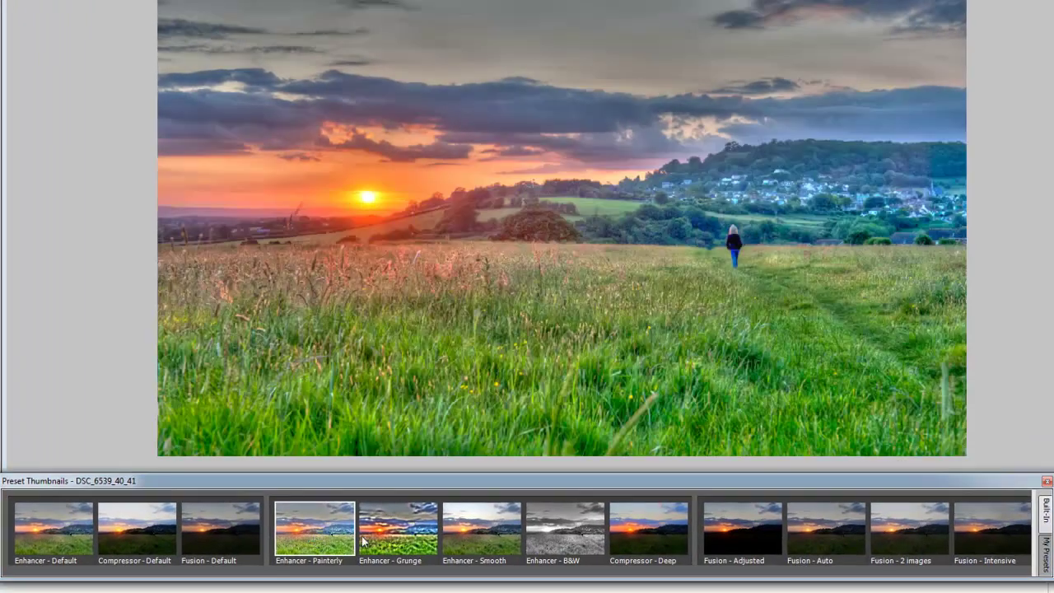
left_click(481, 528)
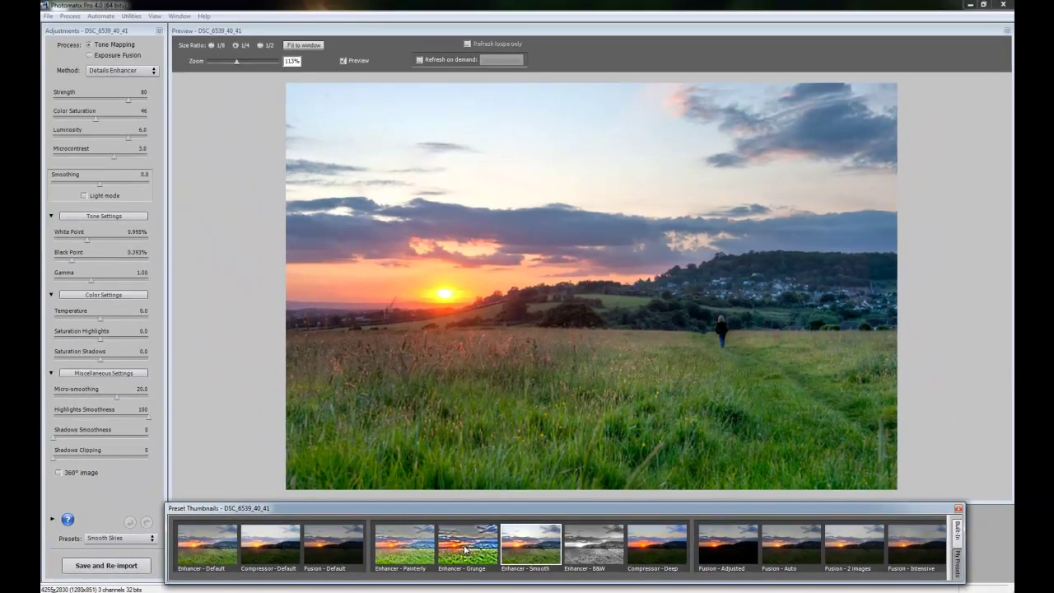
left_click(466, 550)
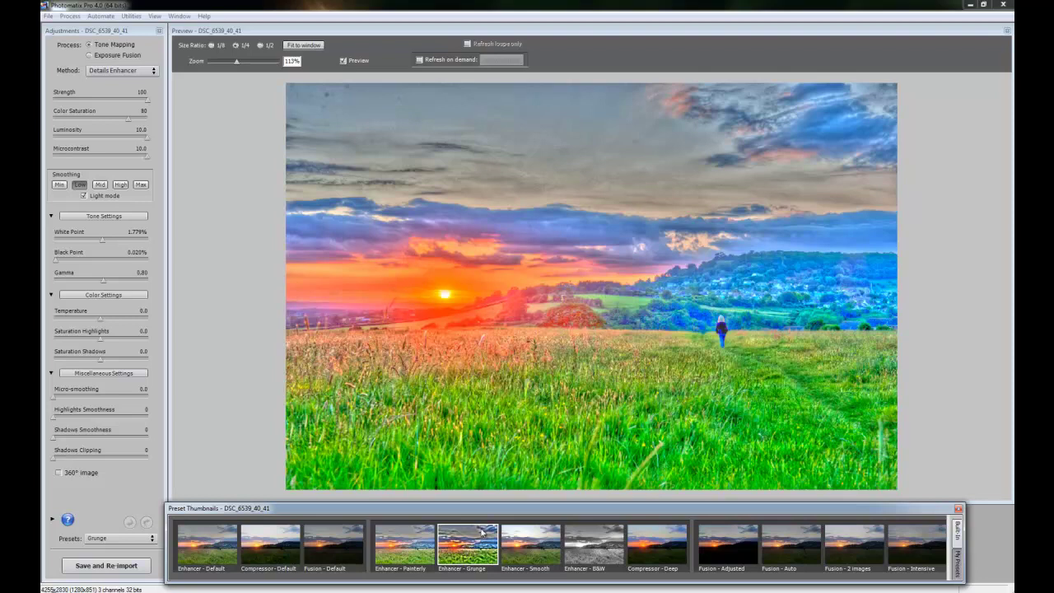
left_click(404, 557)
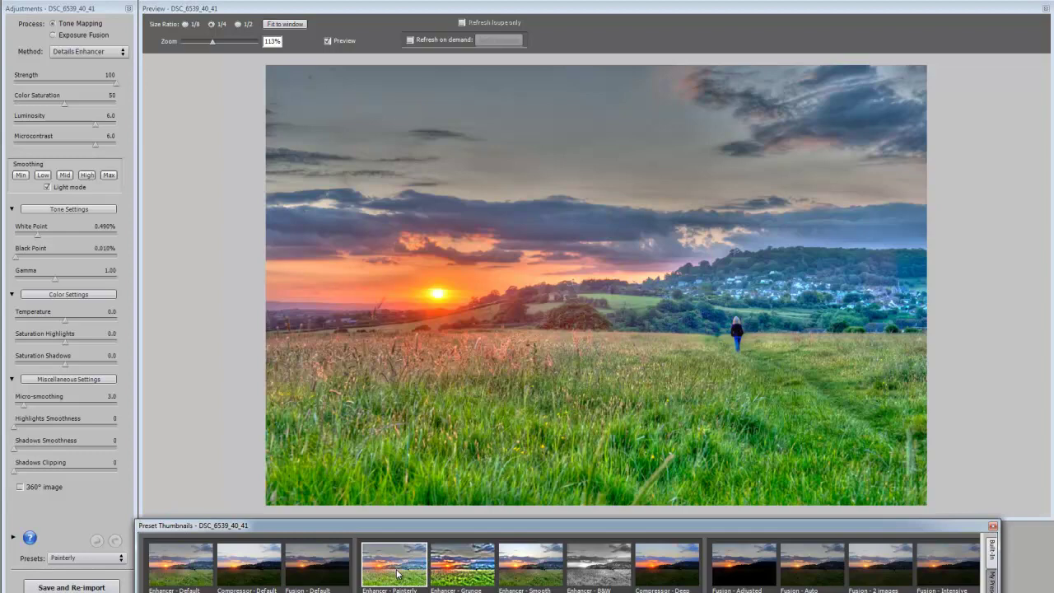
left_click(529, 568)
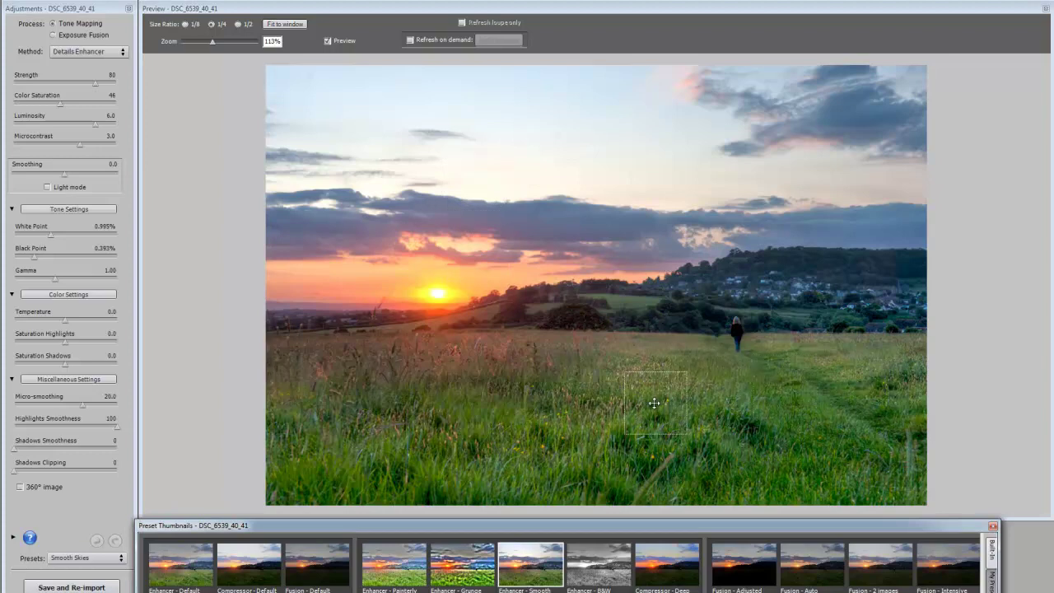
left_click(653, 402)
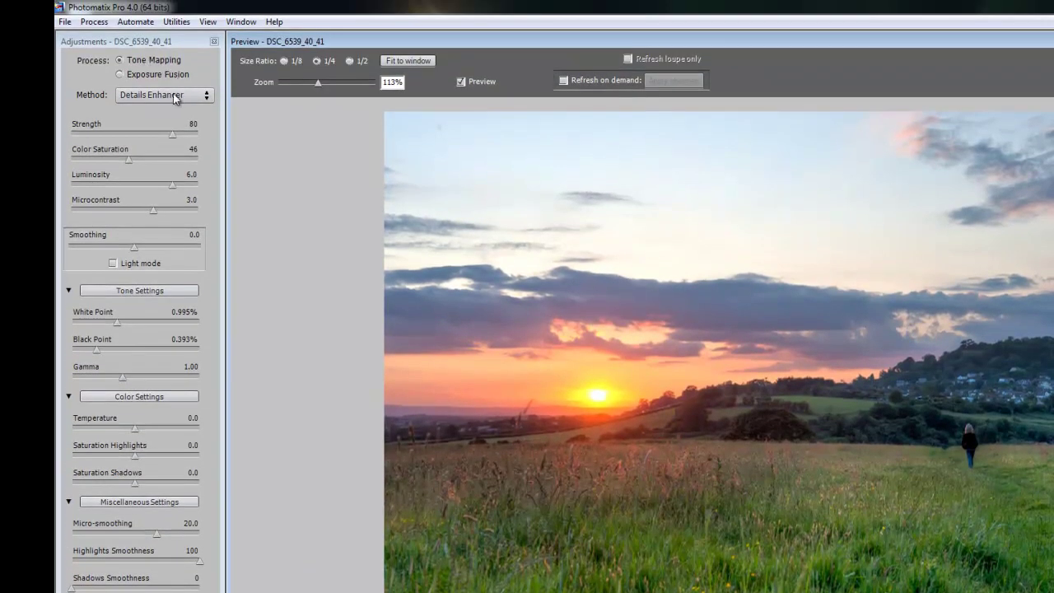
Step: Keep Details Enhancer as the method and drop Strength to 0, then raise it to 100
left_click(174, 95)
left_click(174, 95)
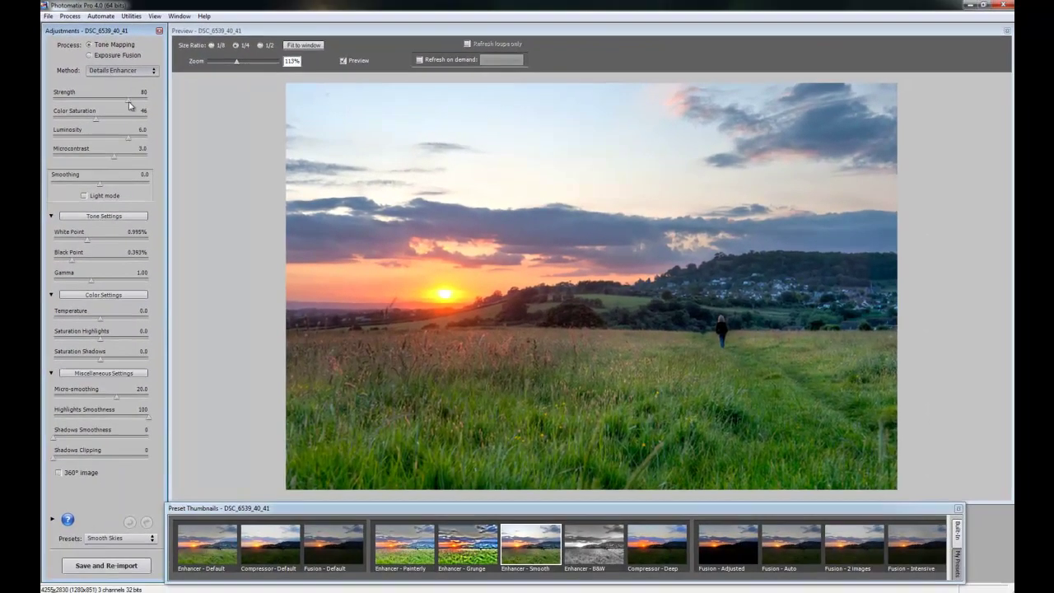
left_click_drag(128, 105, 51, 103)
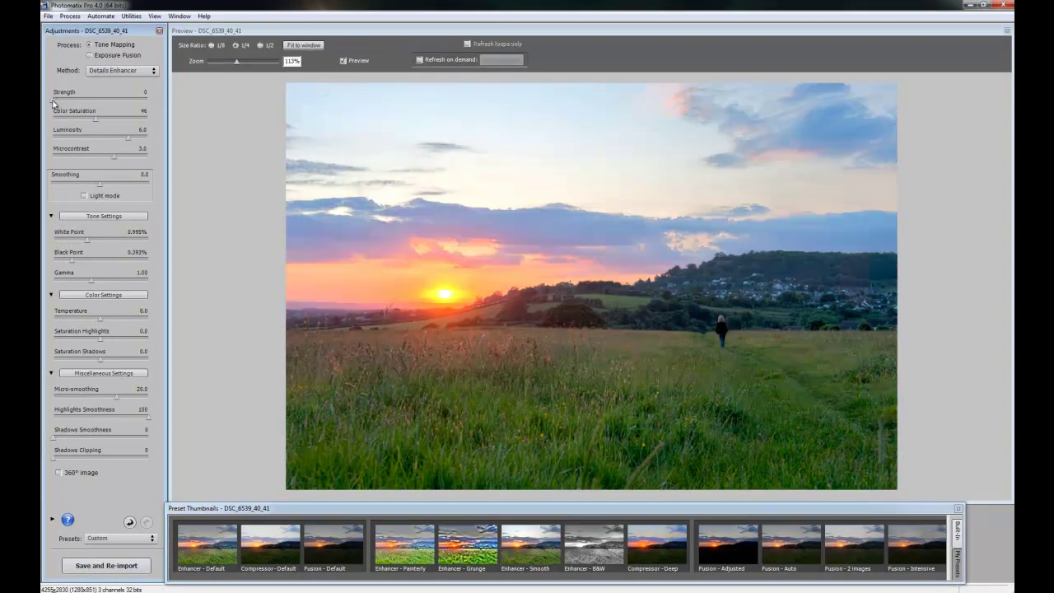
left_click_drag(53, 103, 150, 99)
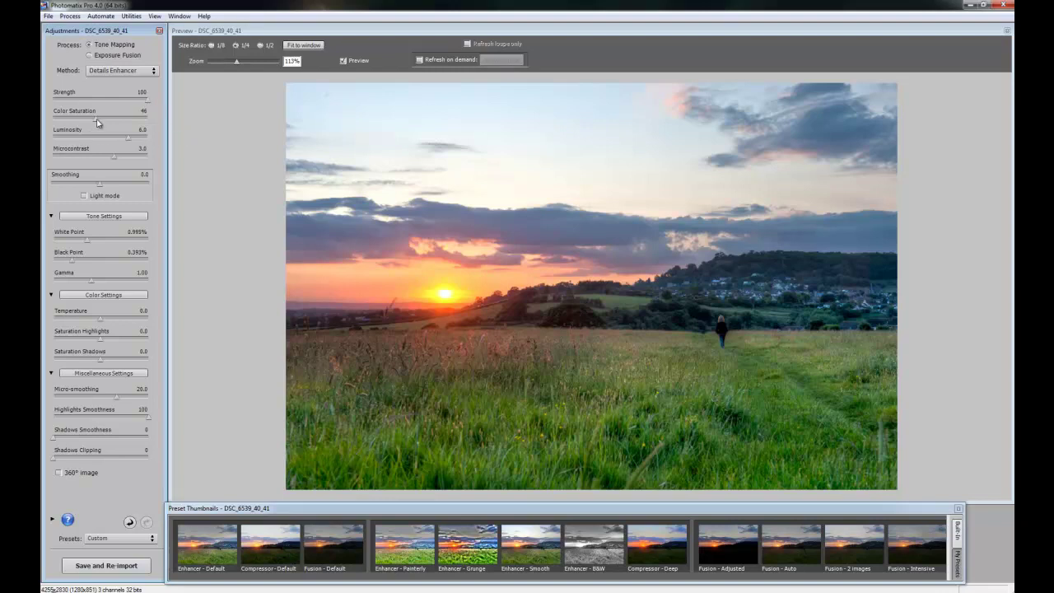
Step: Settle the Color Saturation slider at 48 and the Microcontrast slider at 5.0
mouse_move(110, 120)
left_mouse_down()
mouse_move(148, 122)
mouse_move(54, 123)
mouse_move(106, 122)
left_mouse_up()
left_click_drag(100, 118, 98, 121)
left_click_drag(115, 159, 151, 160)
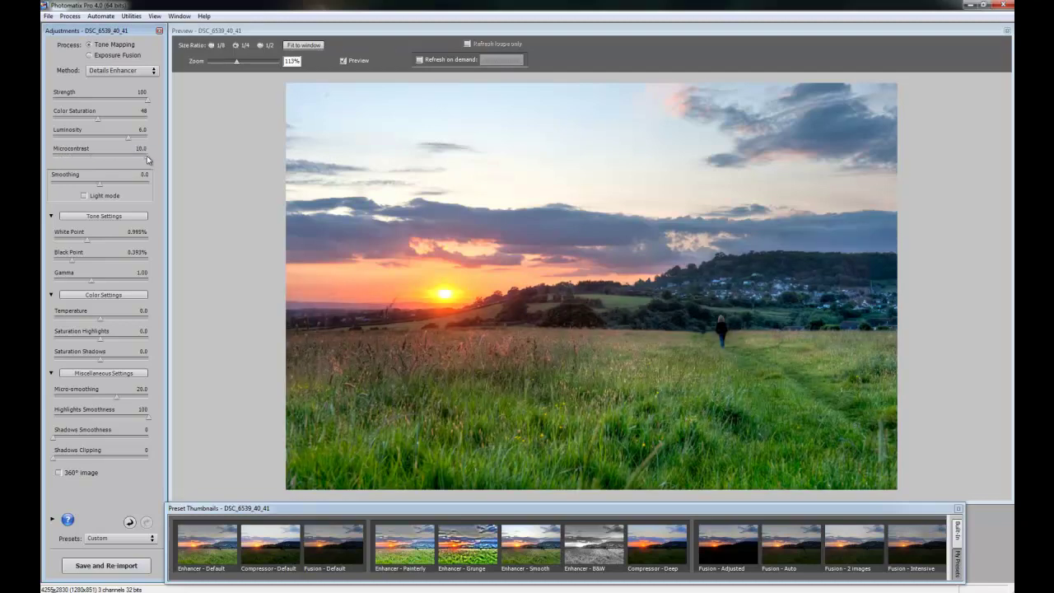
left_click_drag(148, 158, 129, 160)
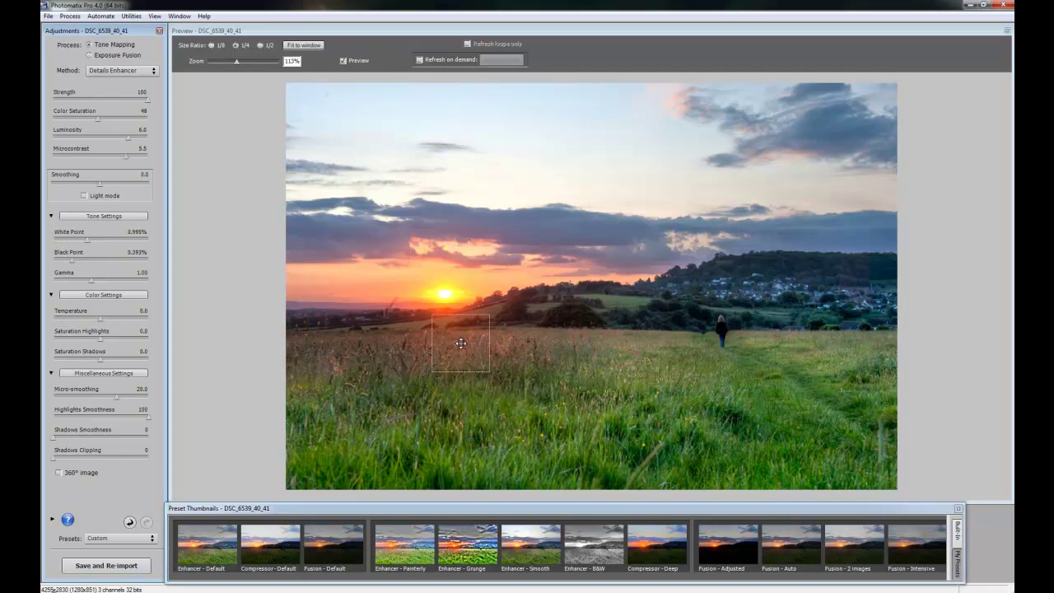
Step: Enable Light mode smoothing, try the Min, Low and Mid levels, and settle on High
left_click(83, 196)
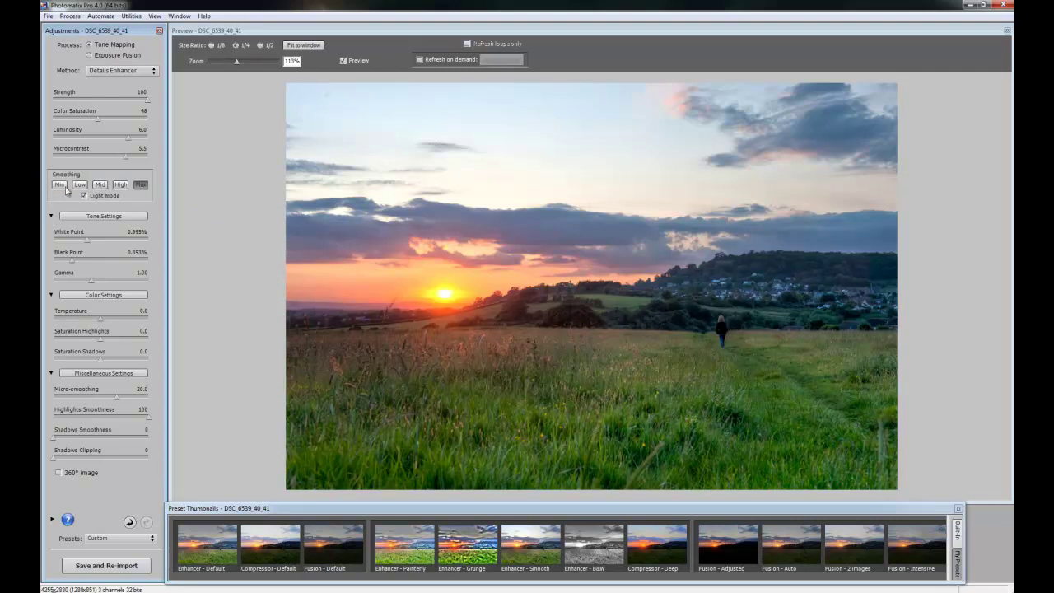
left_click(59, 185)
left_click(81, 184)
left_click(100, 185)
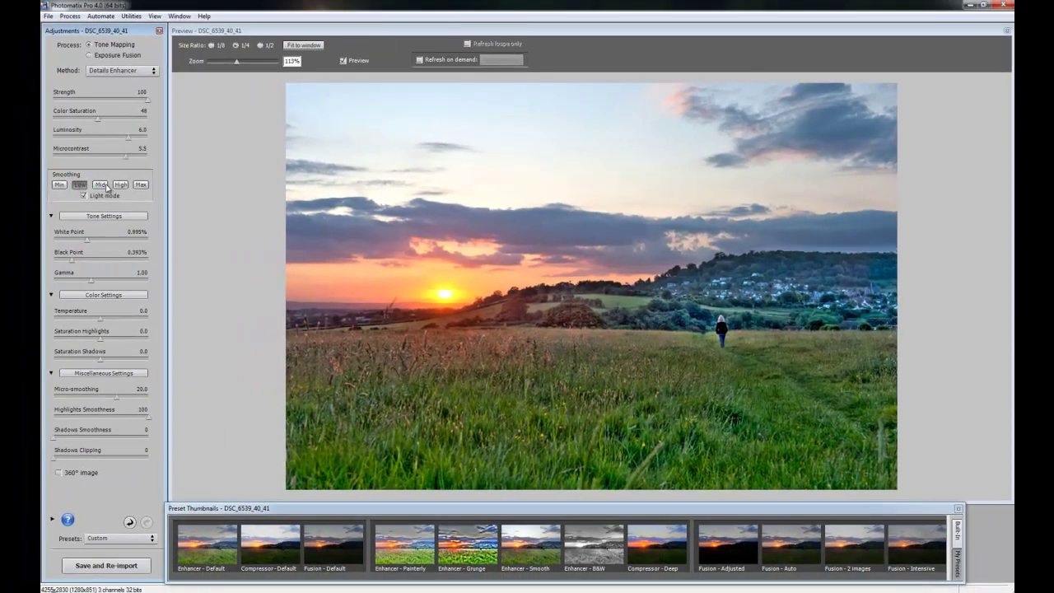
left_click(106, 187)
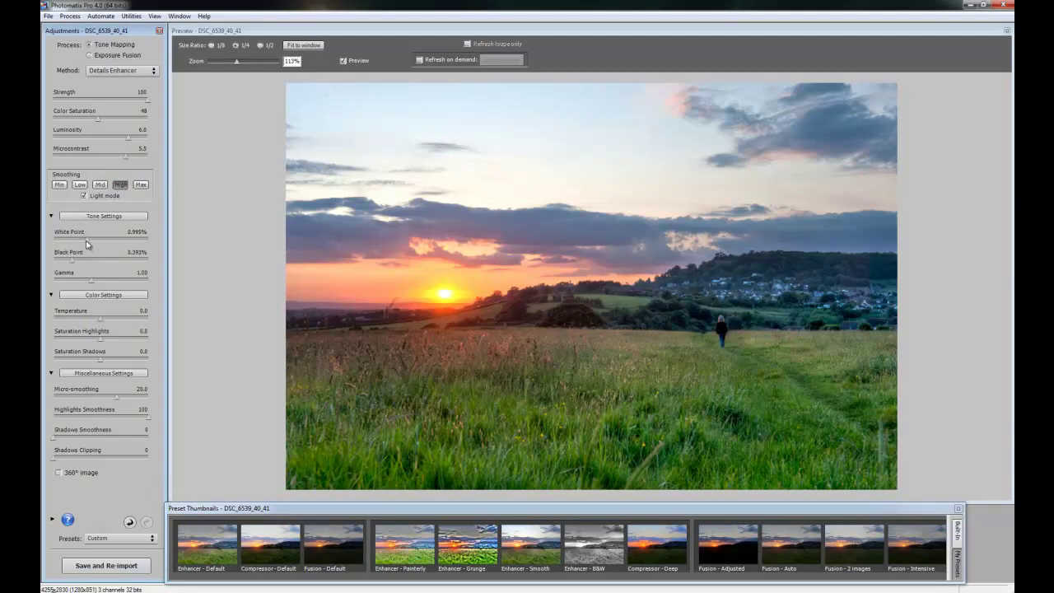
Step: Set White Point and Black Point to 0.224% and fine-tune Gamma to 0.92
mouse_move(87, 244)
left_mouse_down()
mouse_move(56, 240)
mouse_move(148, 244)
mouse_move(57, 244)
mouse_move(68, 242)
left_mouse_up()
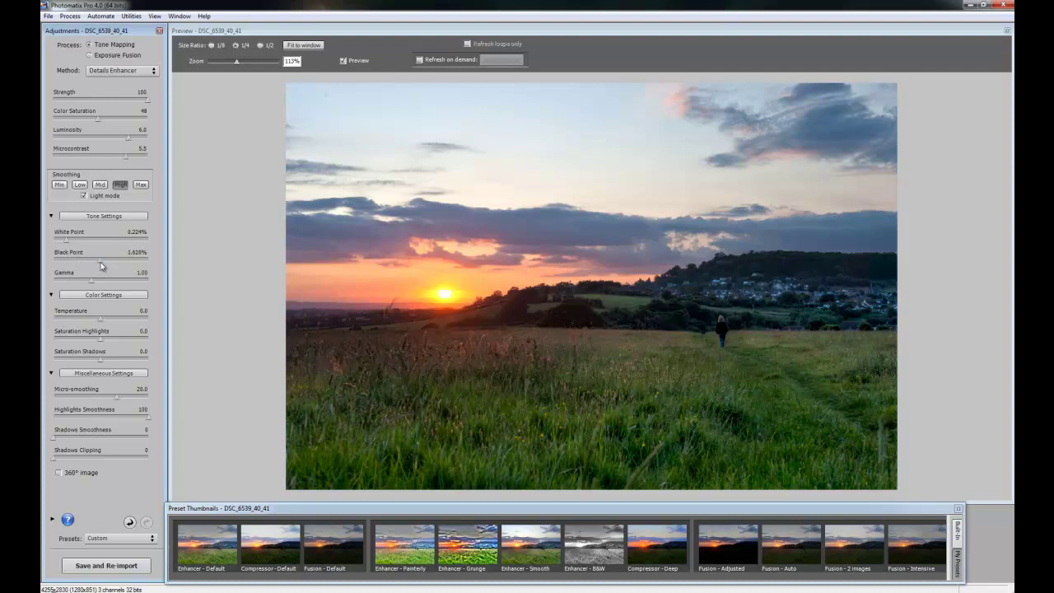
left_click_drag(100, 264, 68, 264)
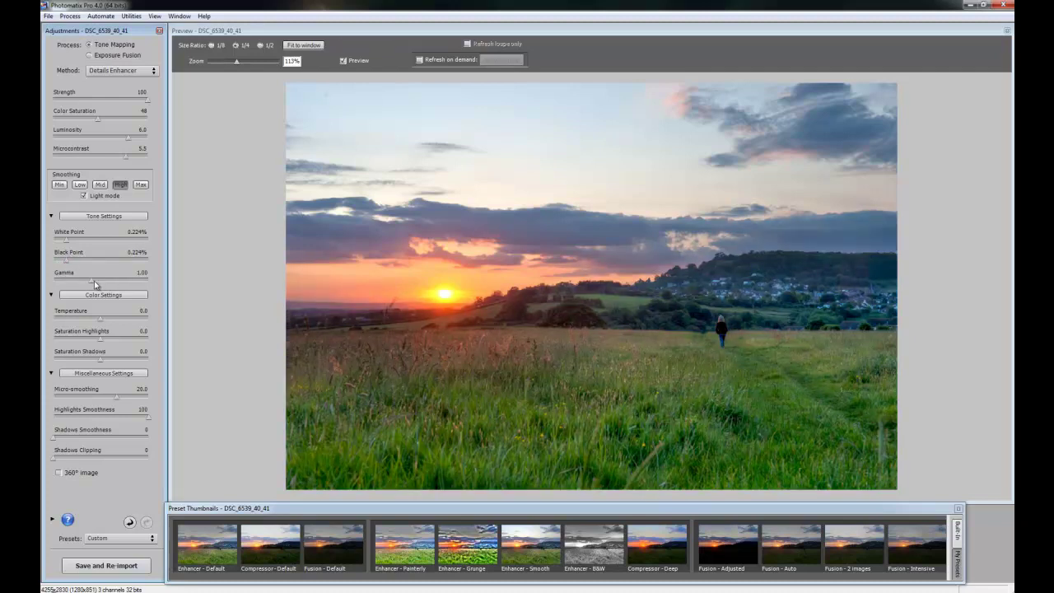
left_click_drag(93, 282, 118, 287)
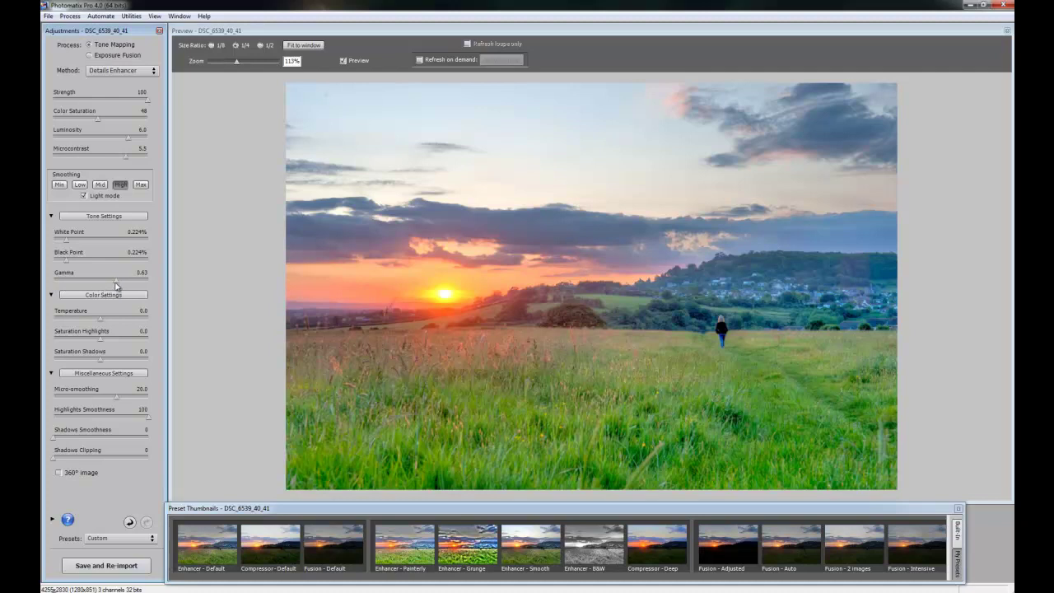
left_click_drag(115, 285, 96, 282)
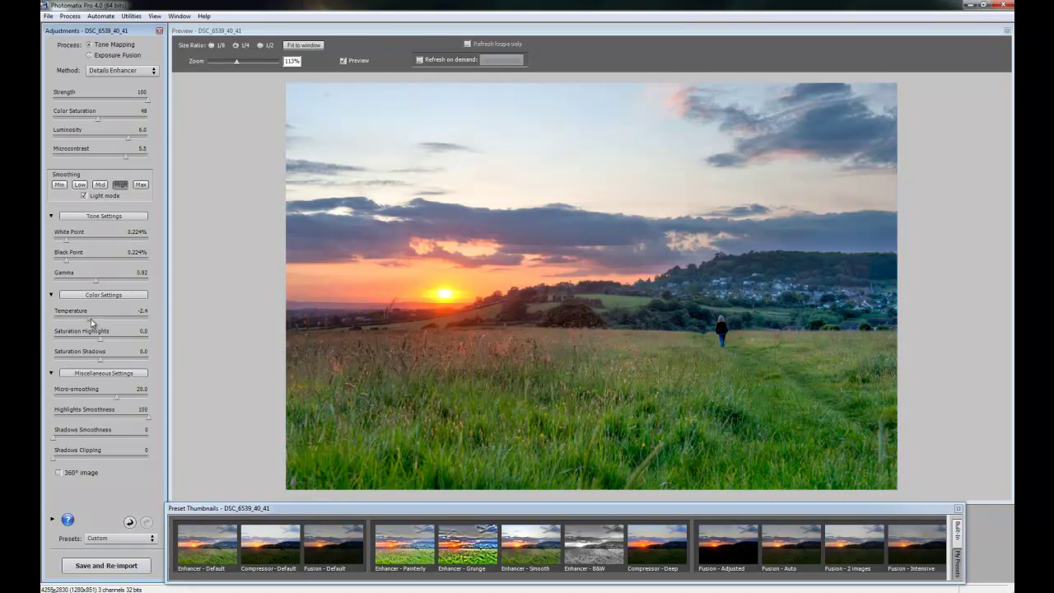
Step: Try Temperature at its coolest and warmest extremes, then settle it at 0.2
left_click_drag(91, 318, 57, 321)
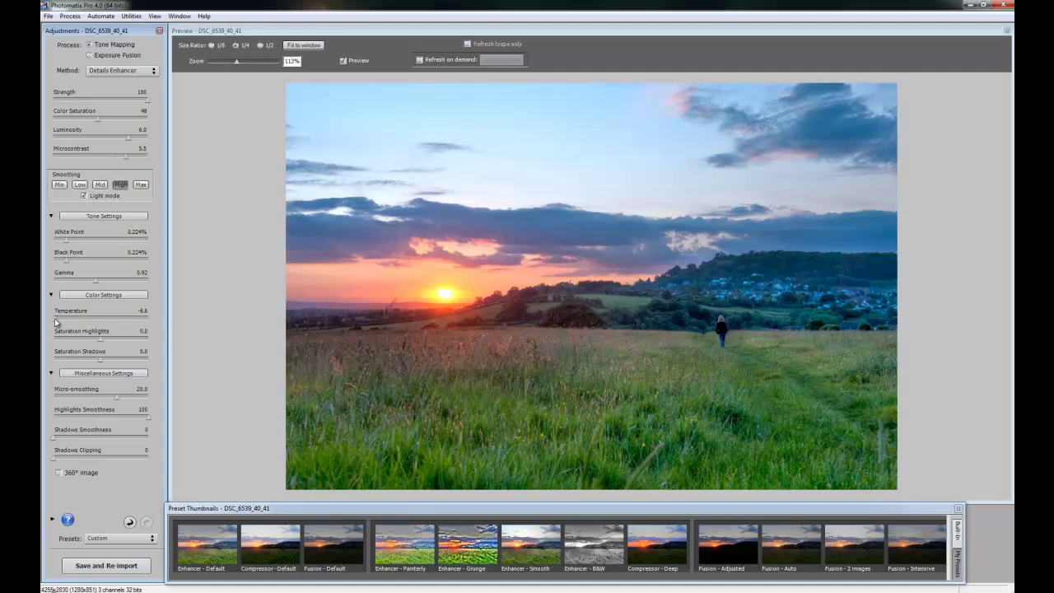
left_click_drag(56, 321, 153, 322)
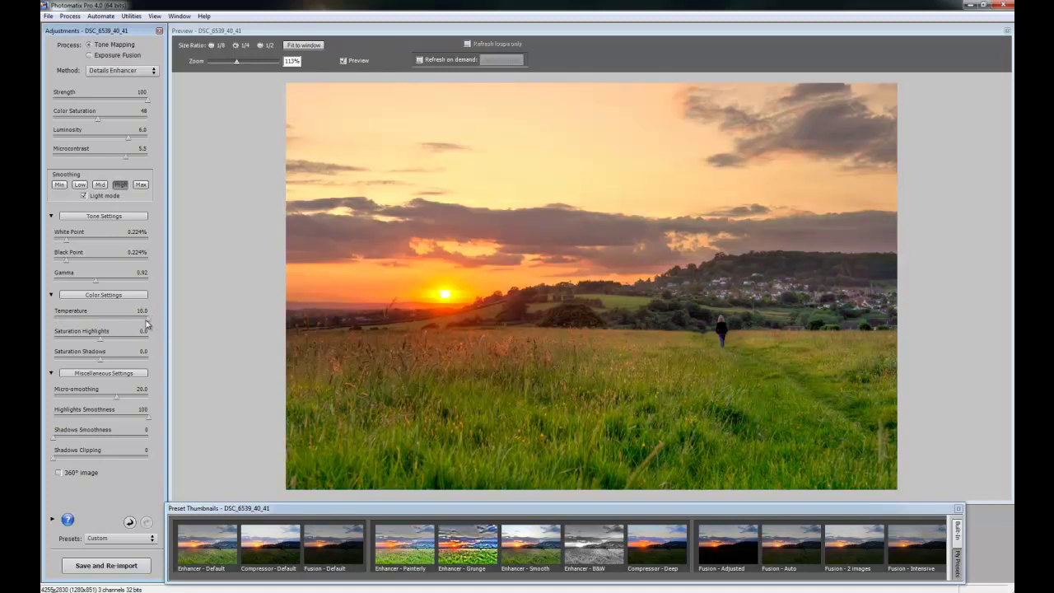
left_click_drag(148, 322, 109, 319)
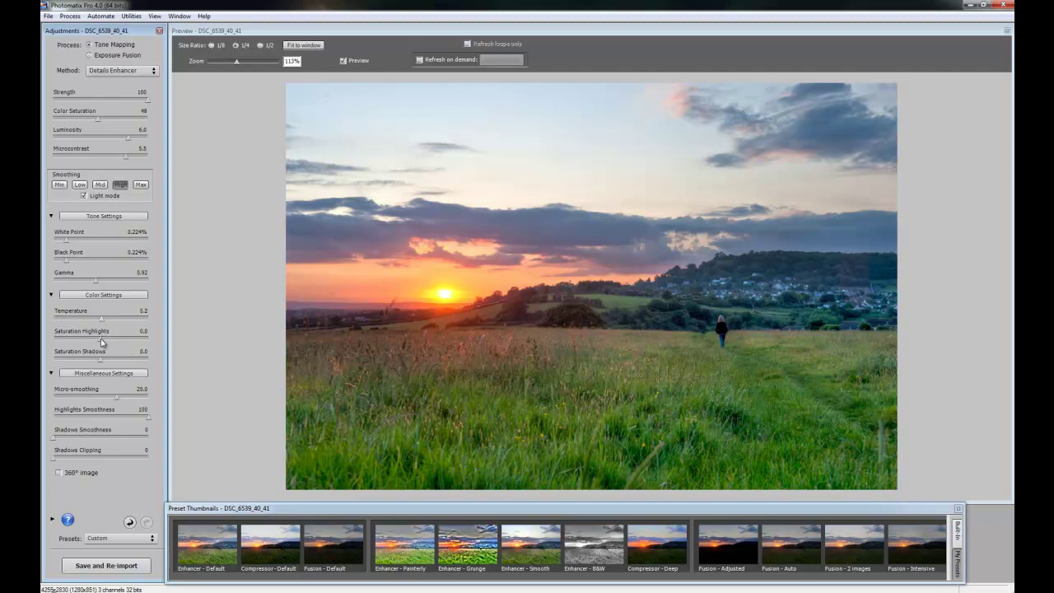
Step: Test Saturation Highlights at -10 and 10, then bring it back to 0.1
left_click_drag(101, 343, 99, 343)
left_click_drag(97, 340, 50, 345)
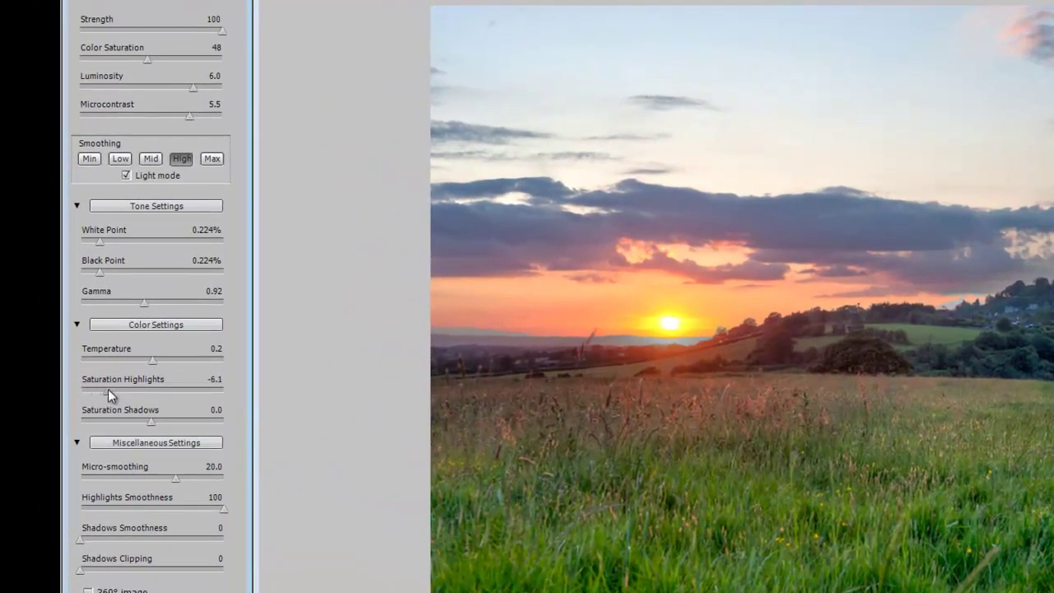
left_click_drag(108, 390, 160, 391)
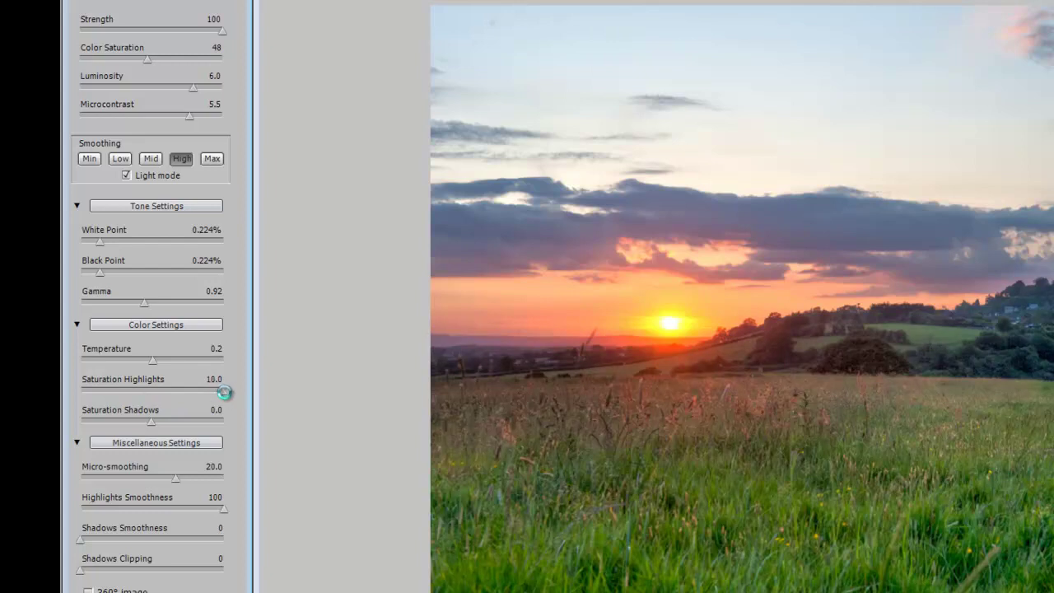
left_click_drag(224, 393, 221, 393)
left_click_drag(104, 393, 67, 395)
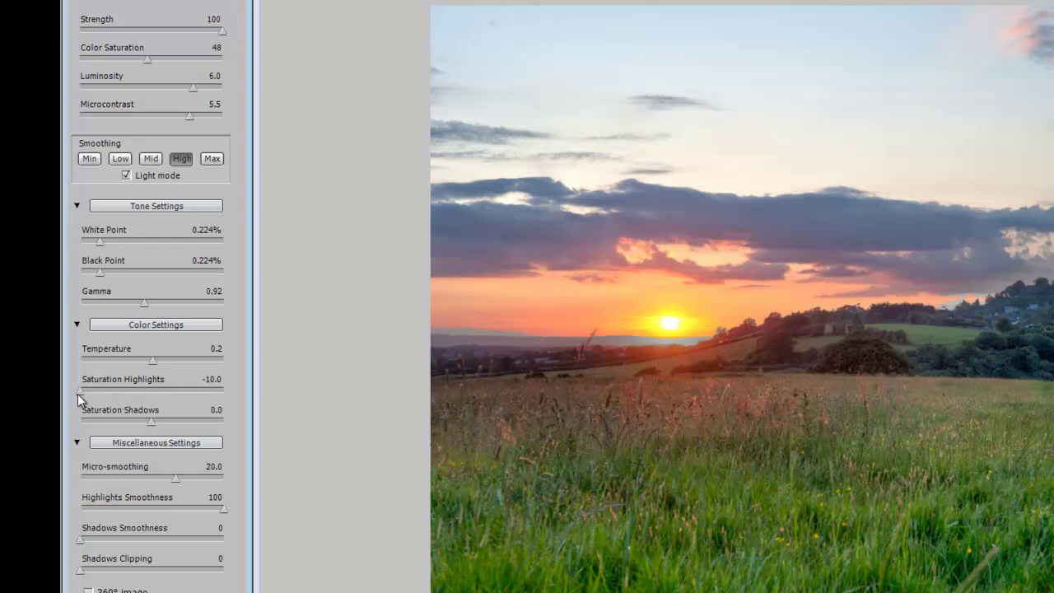
left_click_drag(137, 391, 151, 390)
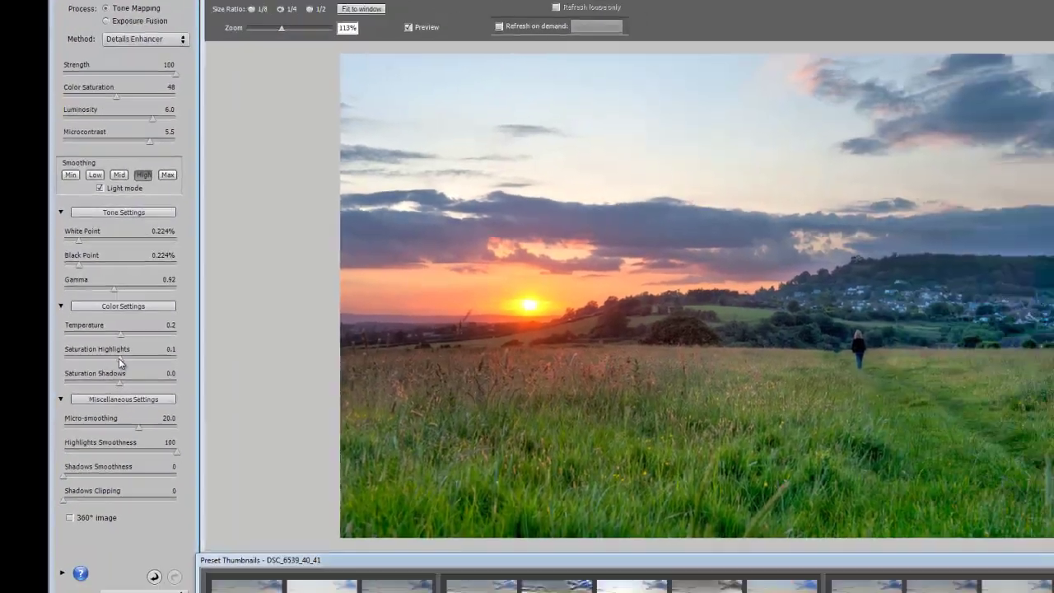
left_click_drag(119, 358, 118, 362)
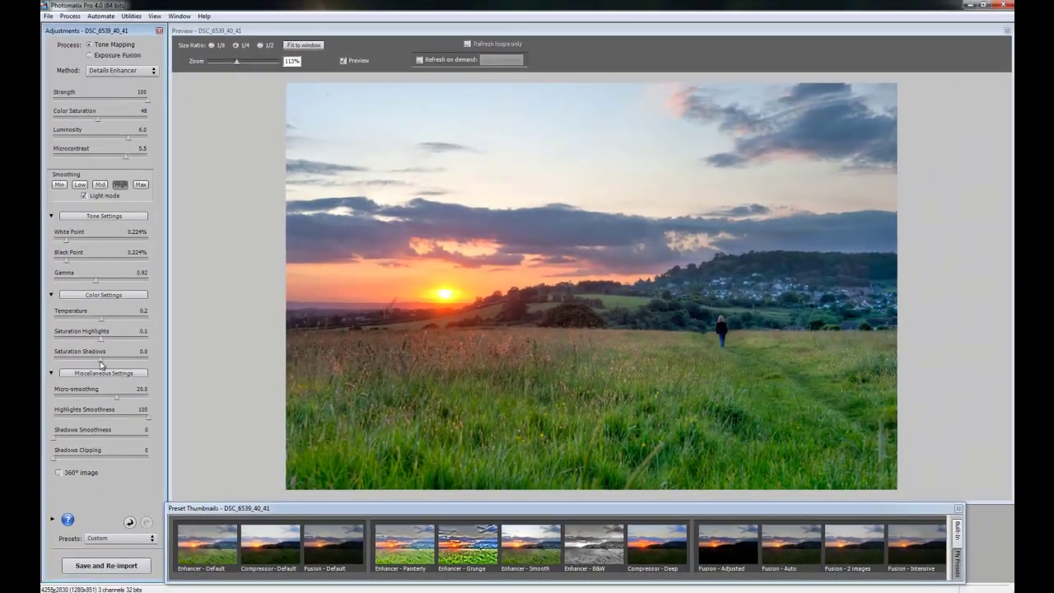
Step: Test Saturation Shadows at -10 and 10, then return it to 0.0
left_click_drag(100, 365, 58, 364)
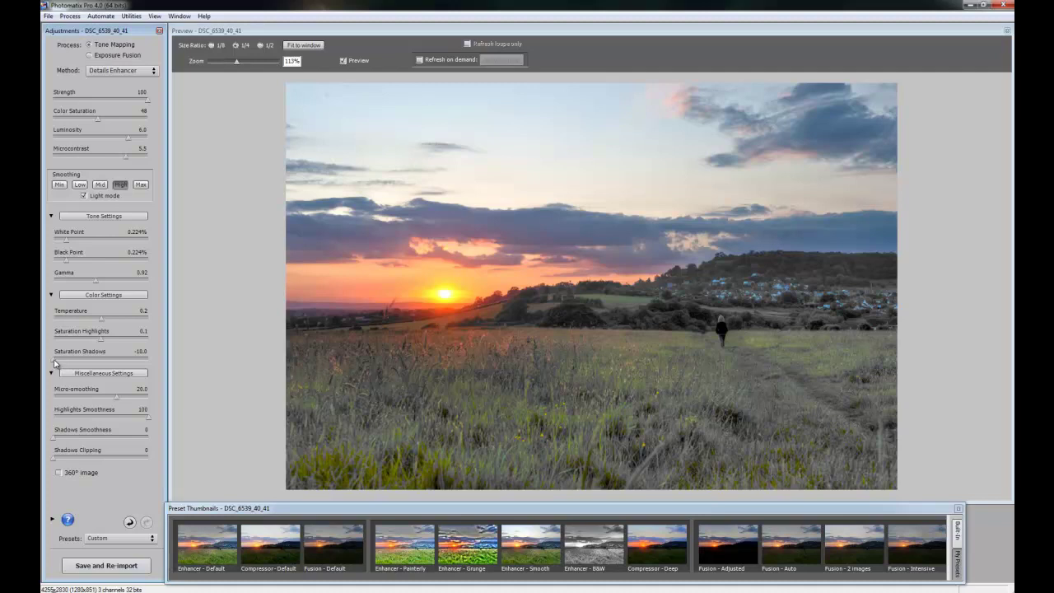
left_click_drag(54, 364, 148, 365)
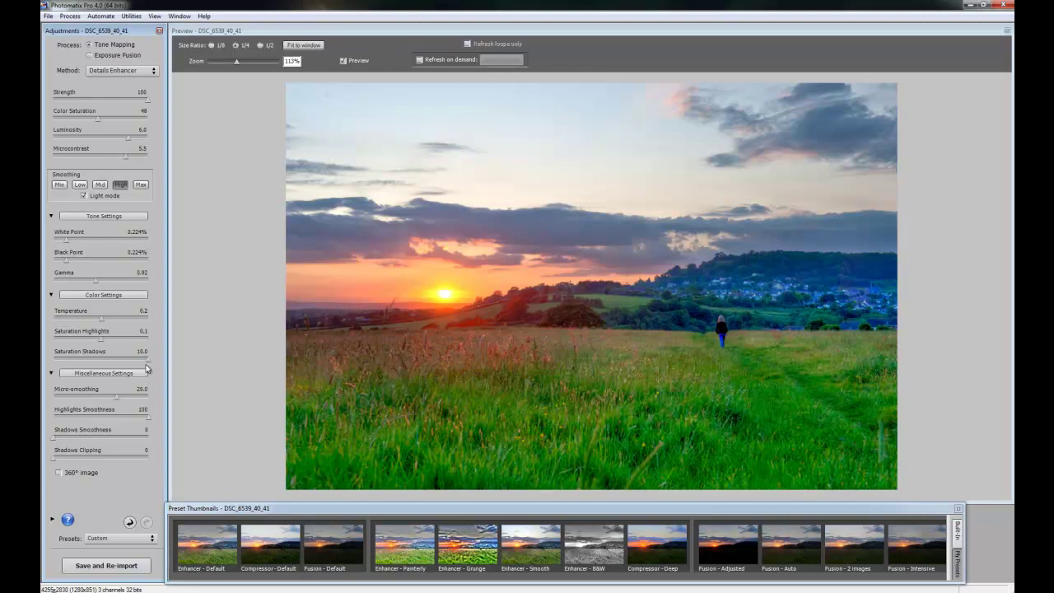
left_click_drag(148, 363, 106, 362)
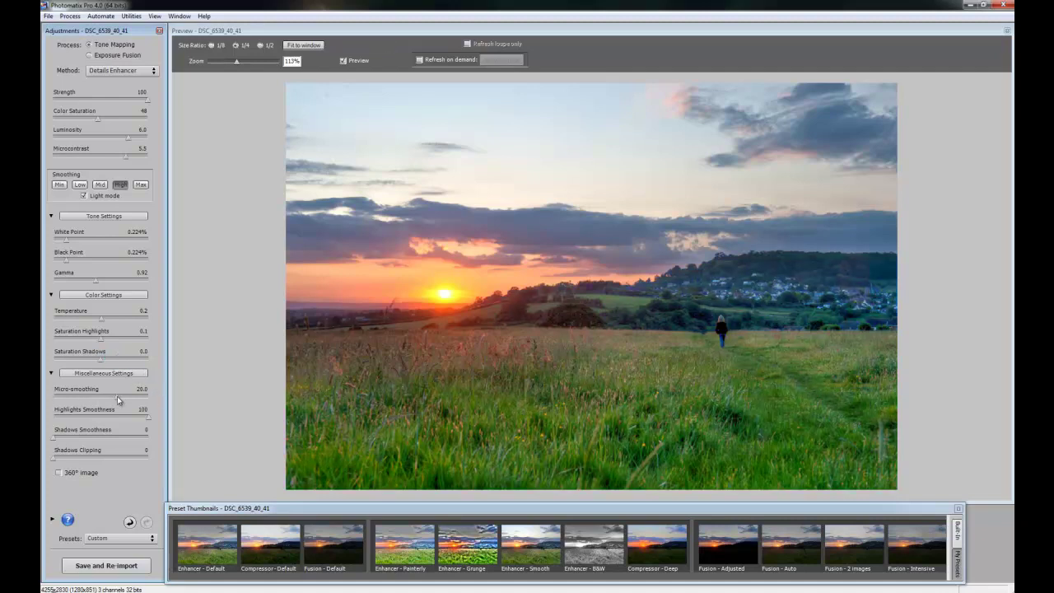
Step: Drop Micro-smoothing from 30.0 to 0, then raise it to 5.7
left_click_drag(118, 399, 54, 399)
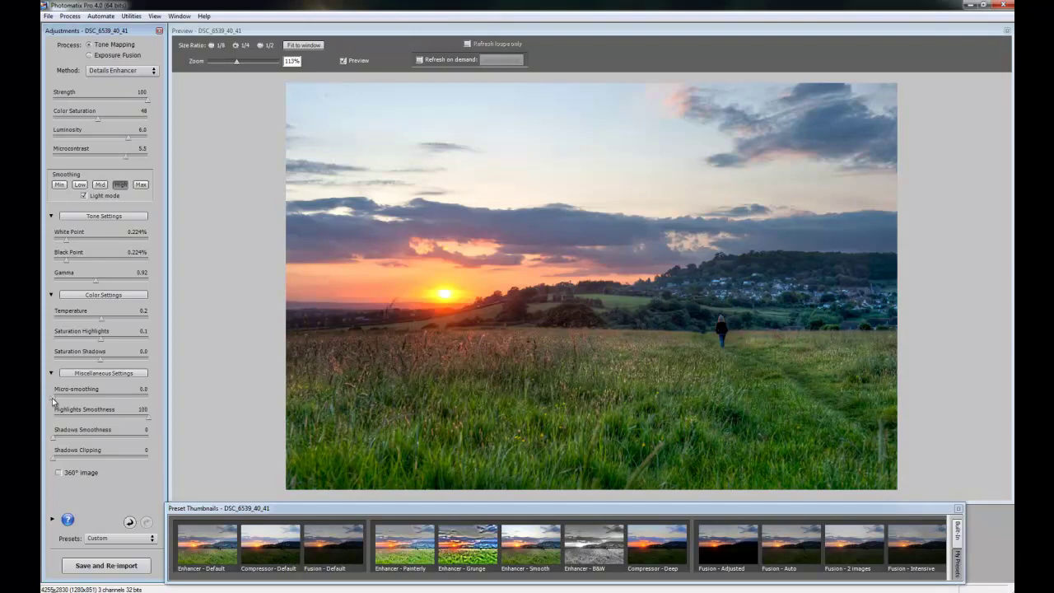
mouse_move(53, 401)
left_mouse_down()
mouse_move(155, 401)
mouse_move(73, 401)
left_mouse_up()
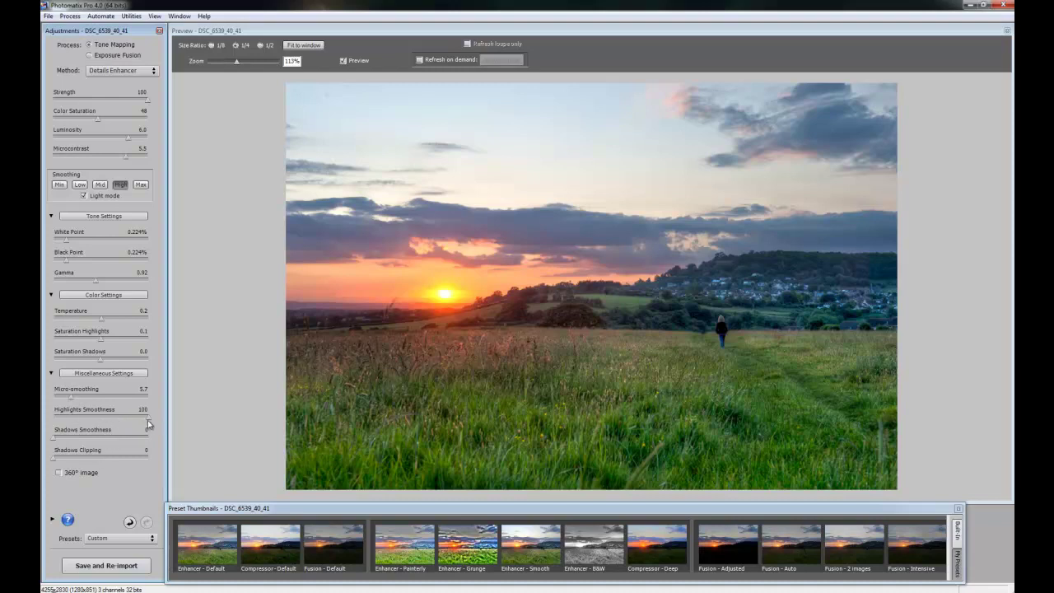
Step: Lower Highlights Smoothness to 56 and set Shadows Smoothness to 10
left_click_drag(148, 419, 106, 421)
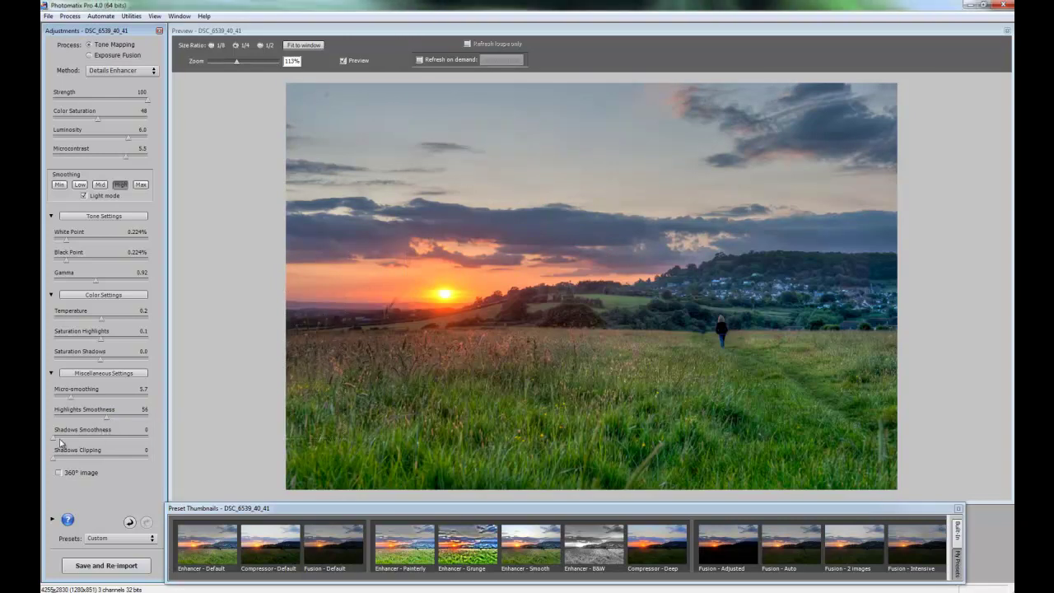
left_click_drag(52, 443, 99, 440)
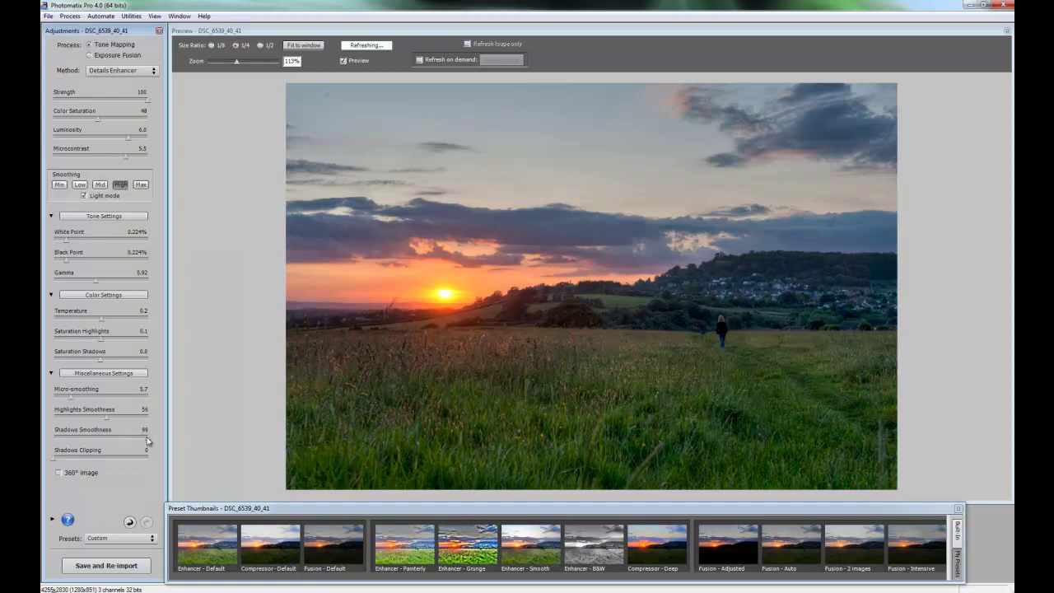
left_click_drag(112, 442, 65, 441)
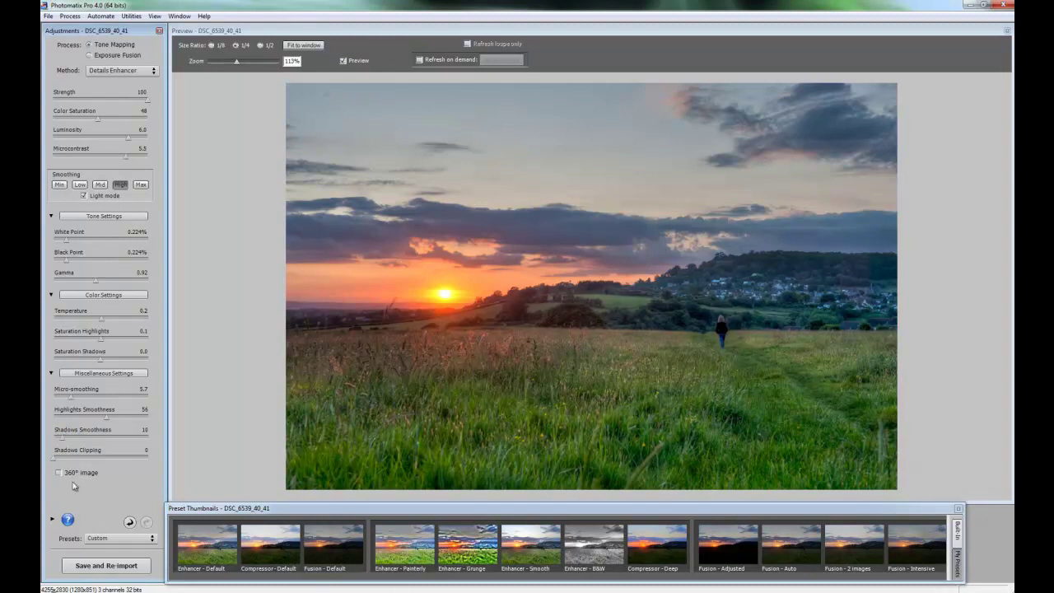
Step: Try raising Shadows Clipping and return it to 0, toggling 360° image on then off
left_click_drag(55, 459, 99, 468)
left_click_drag(99, 462, 47, 460)
left_click(57, 474)
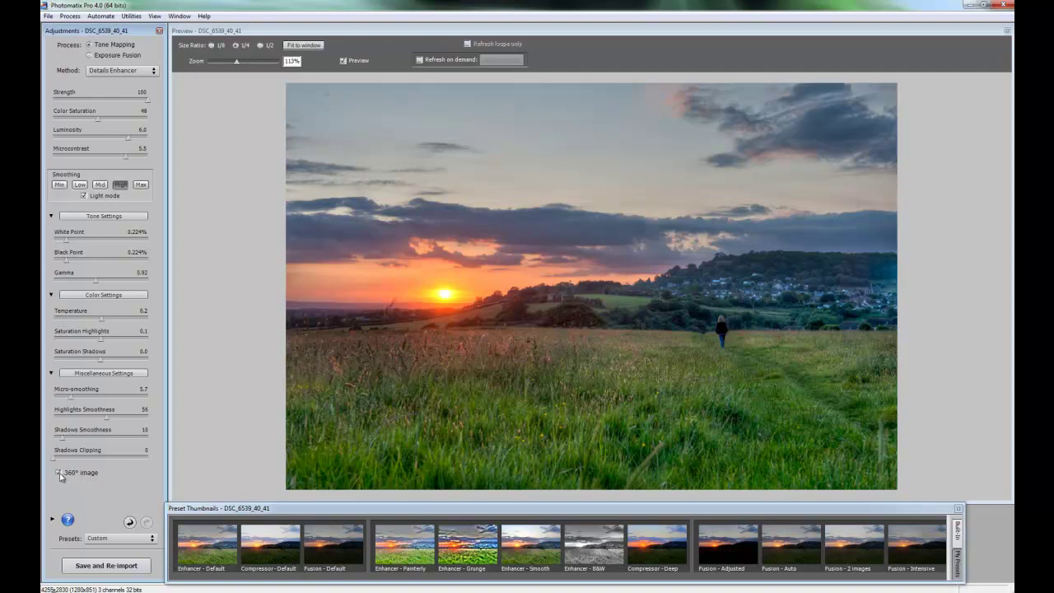
left_click(58, 474)
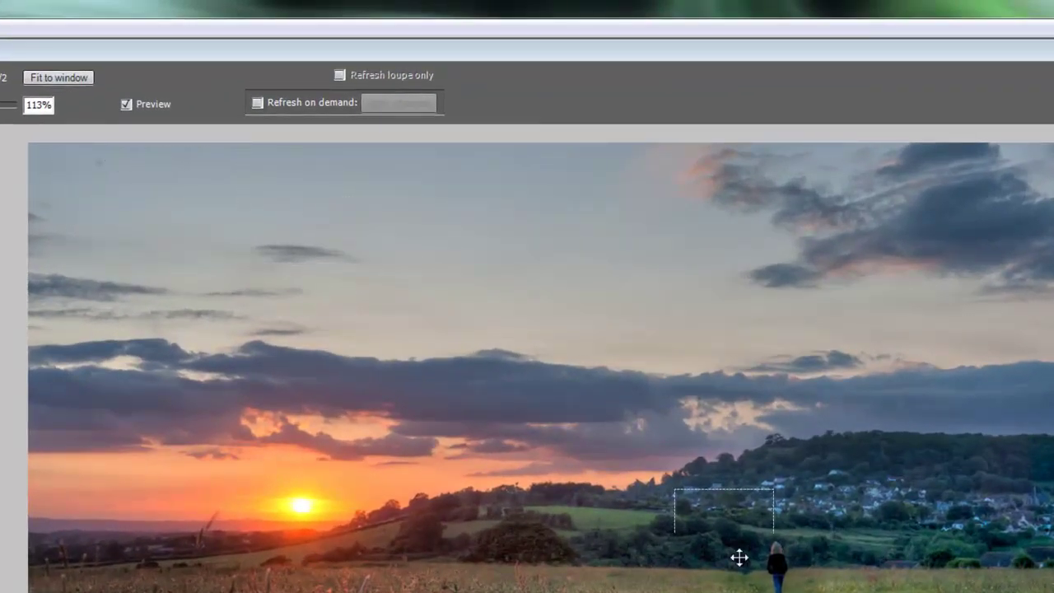
left_click(779, 560)
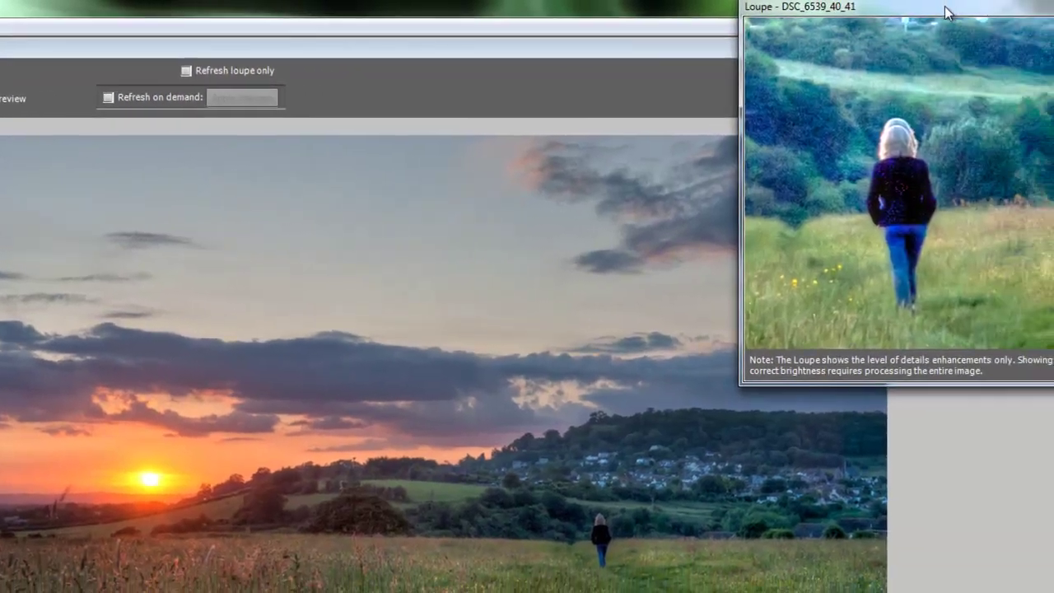
left_click_drag(948, 12, 386, 294)
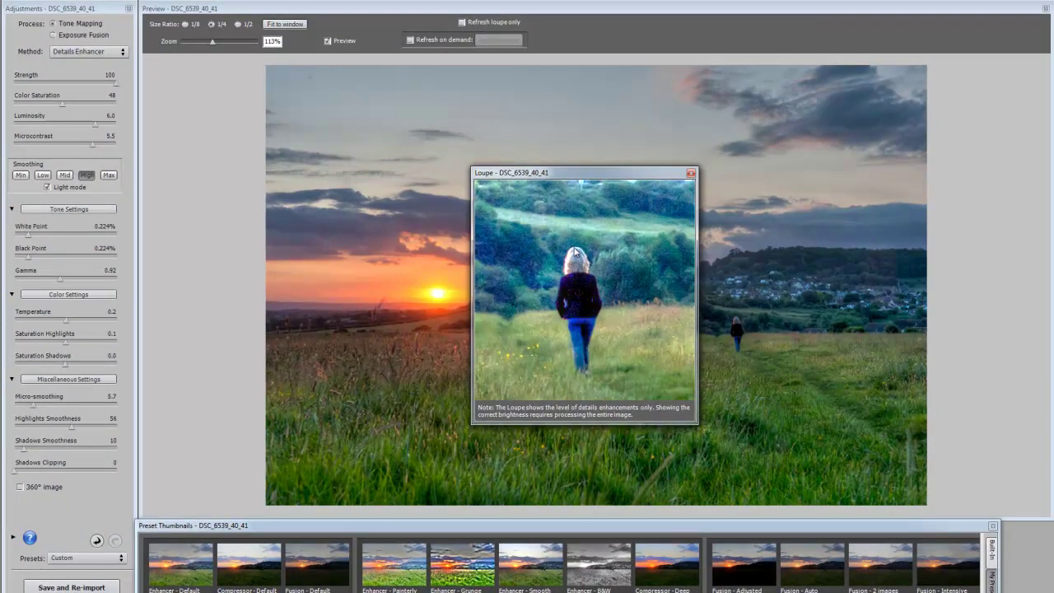
left_click(691, 173)
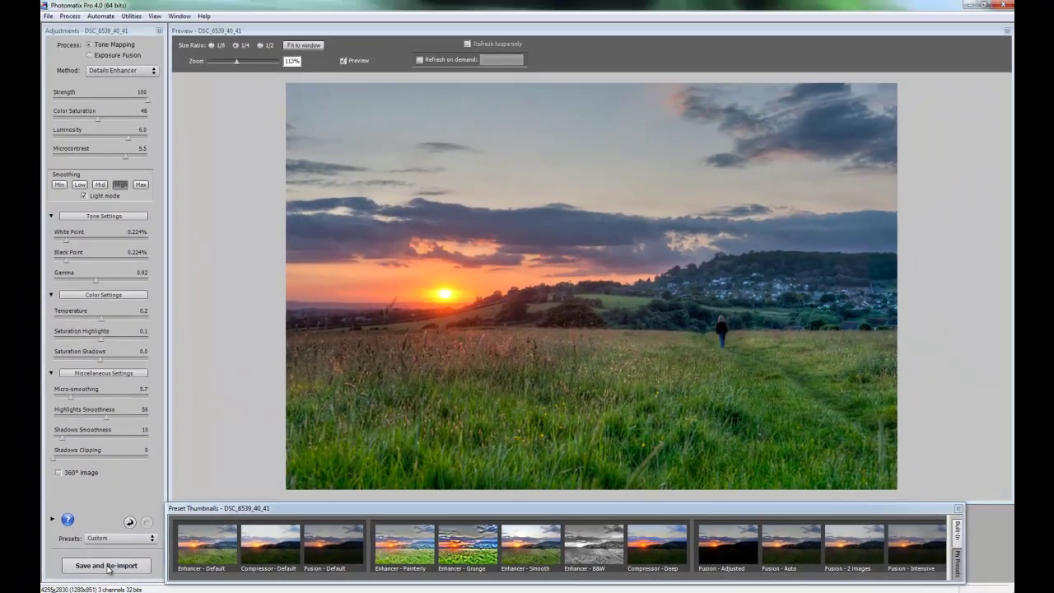
Step: Save and re-import the HDR result into Lightroom, then select DSC_6541_40_39.tif alone
left_click(105, 561)
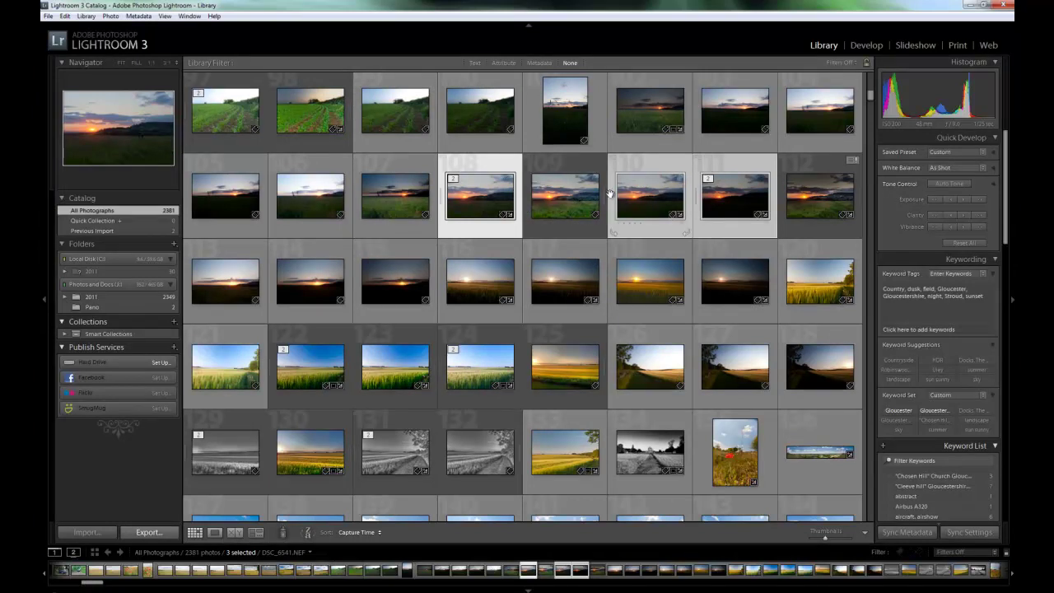
left_click(572, 209)
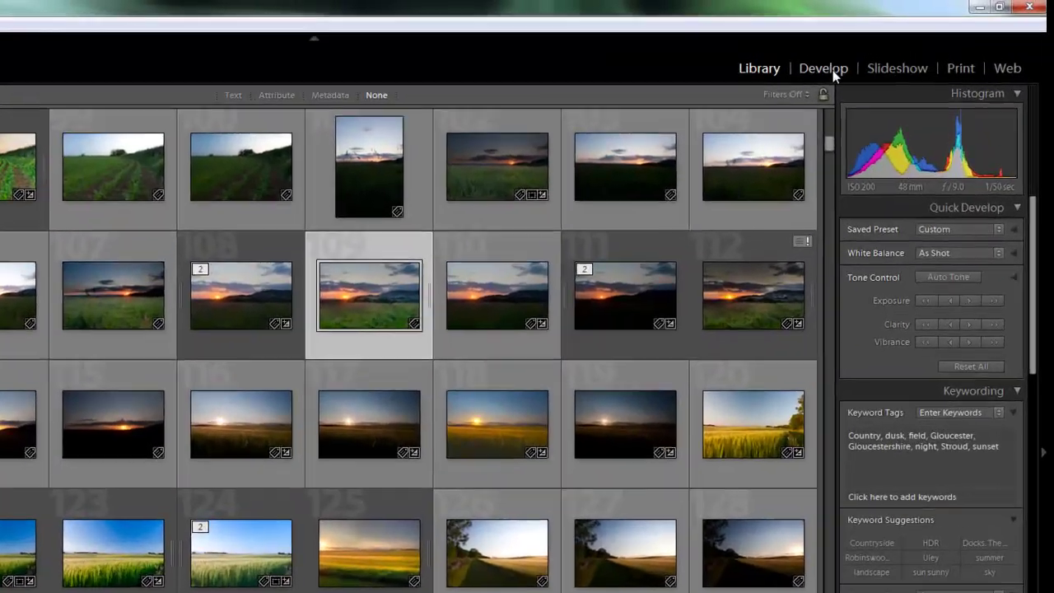
left_click(831, 70)
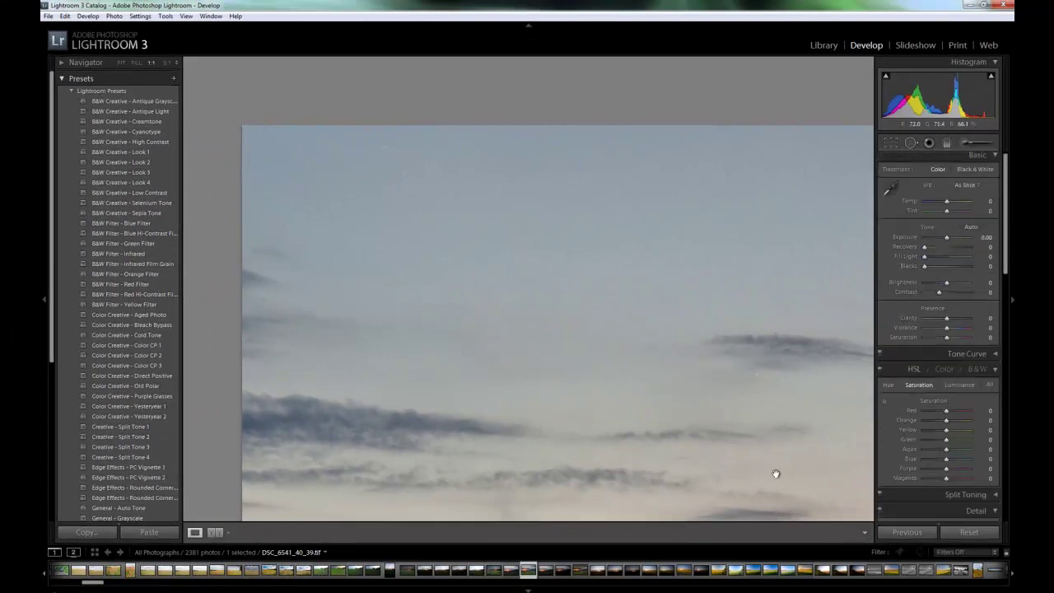
left_click(645, 337)
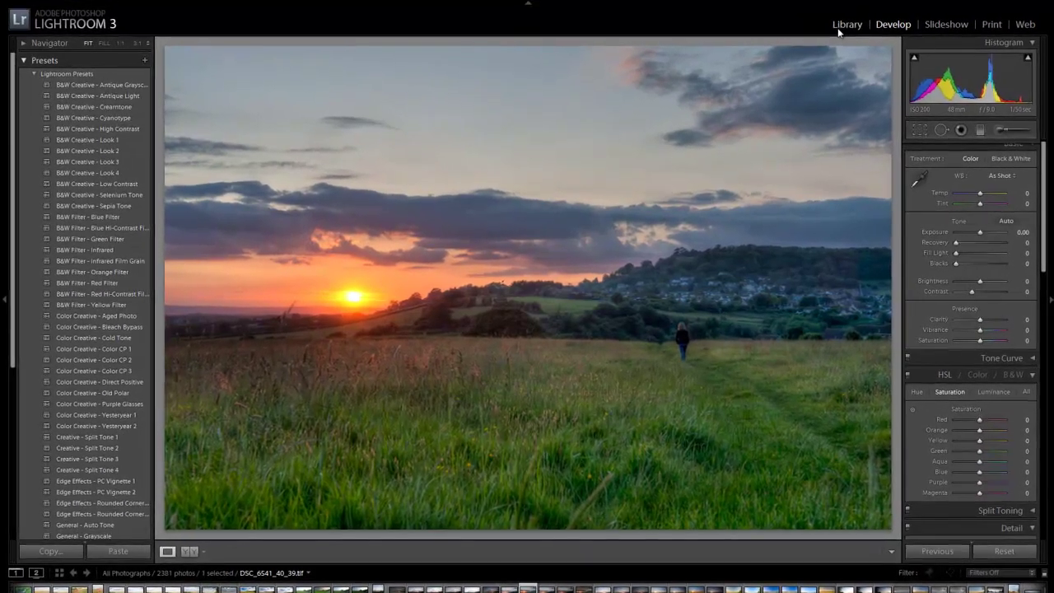
left_click(821, 47)
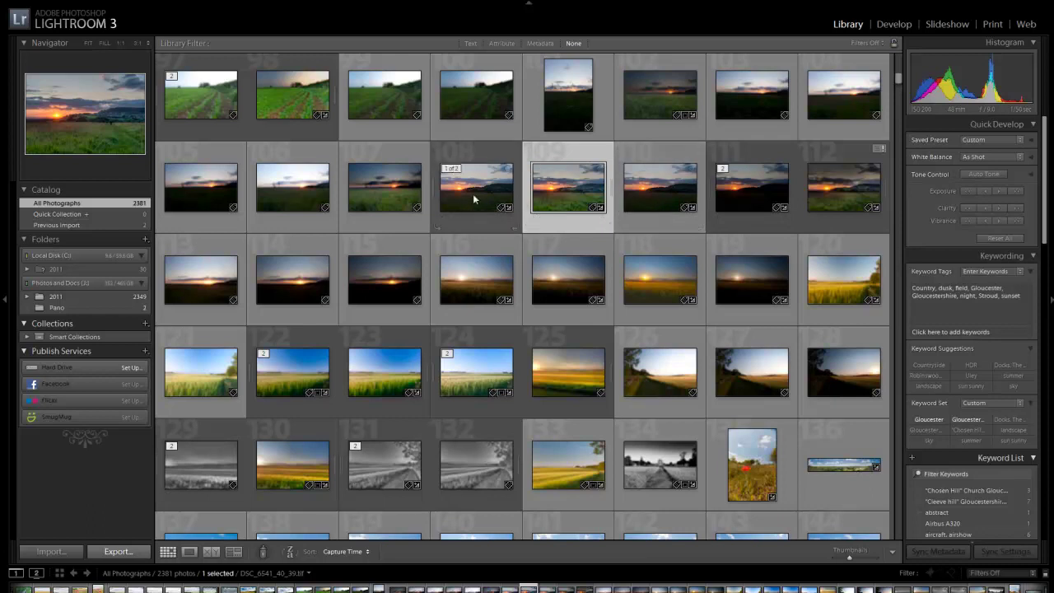
Step: Open DSC_6541.NEF in the Develop module and step to the HDR tif
left_click(478, 197)
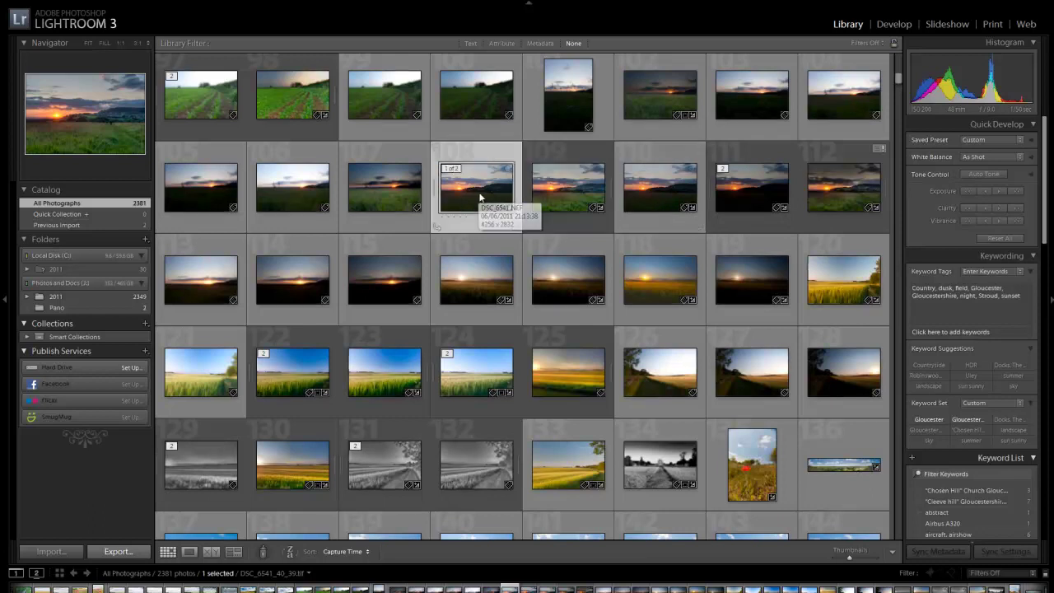
left_click(886, 23)
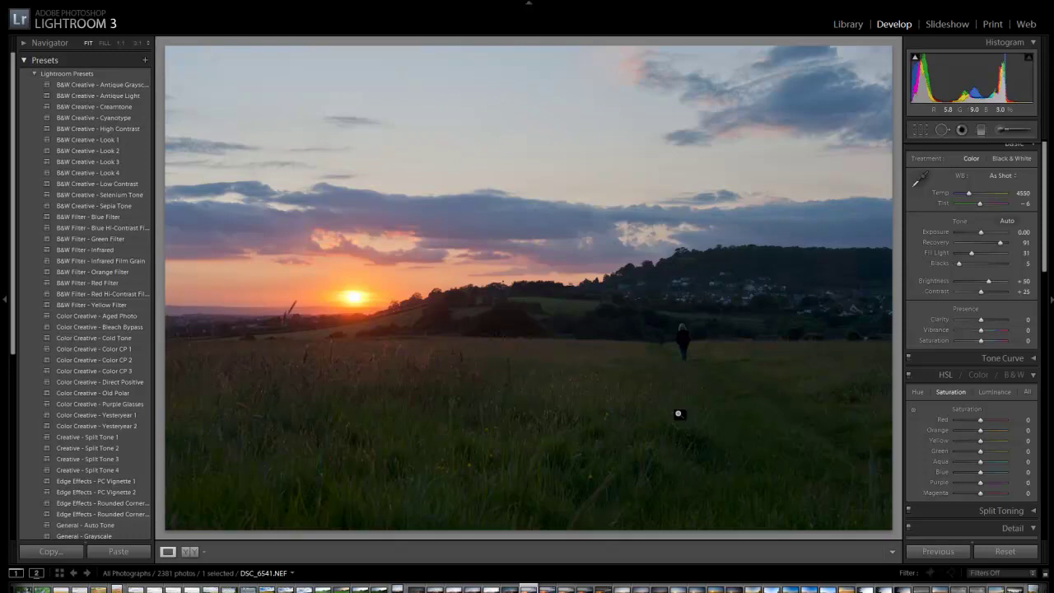
key("Right")
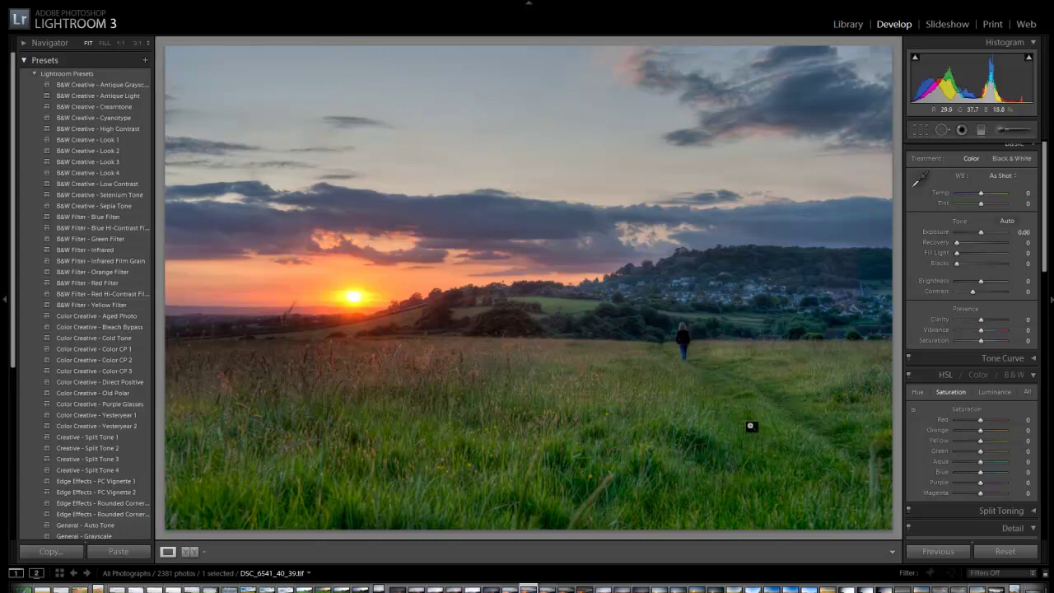
Step: Step through DSC_6540.NEF and DSC_6539.NEF, then back to the HDR tif
key("Left")
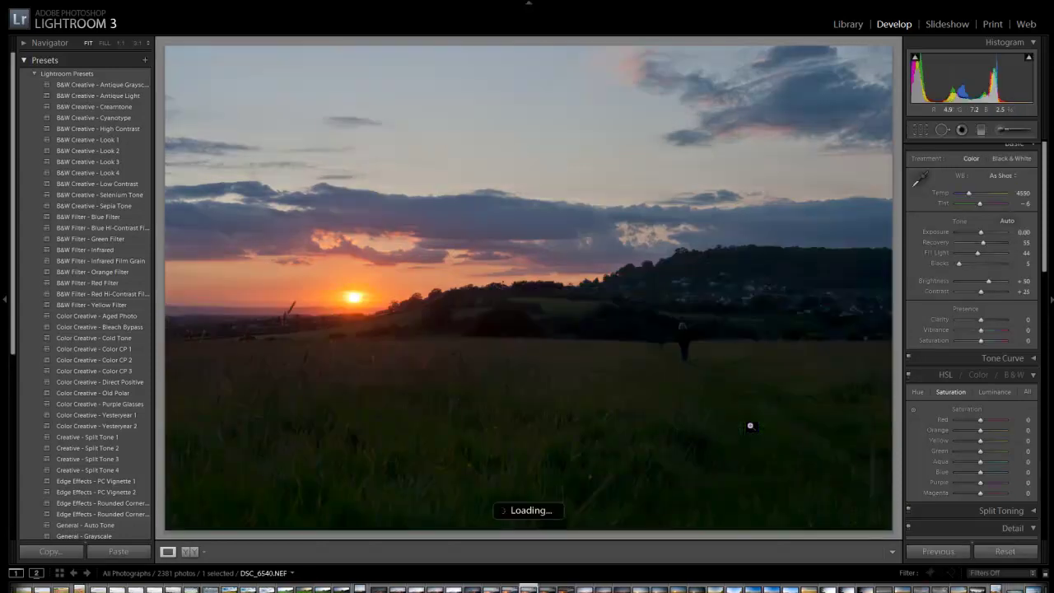
key("Left")
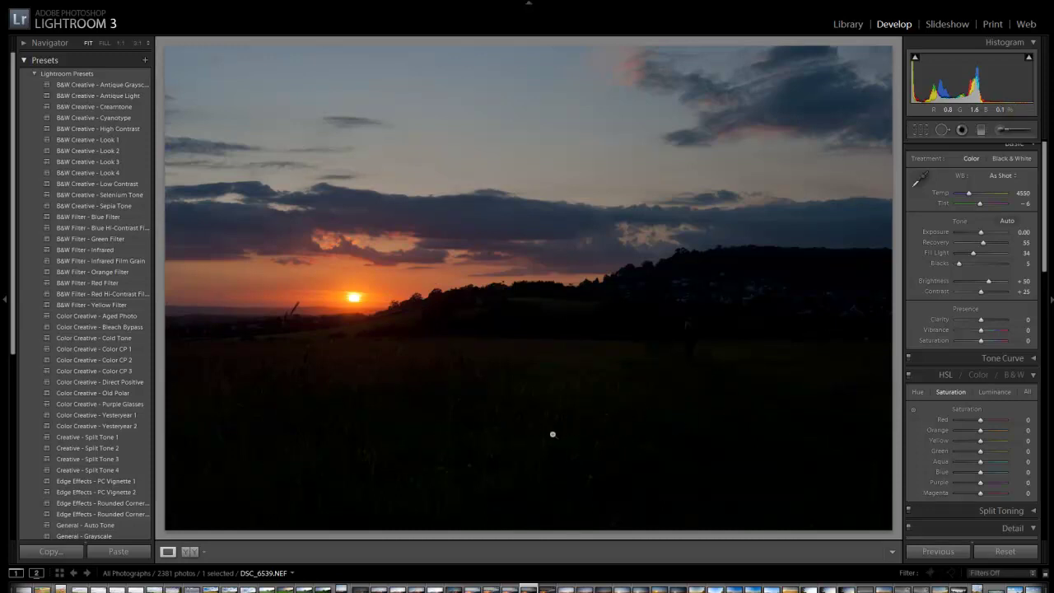
key("ctrl+z")
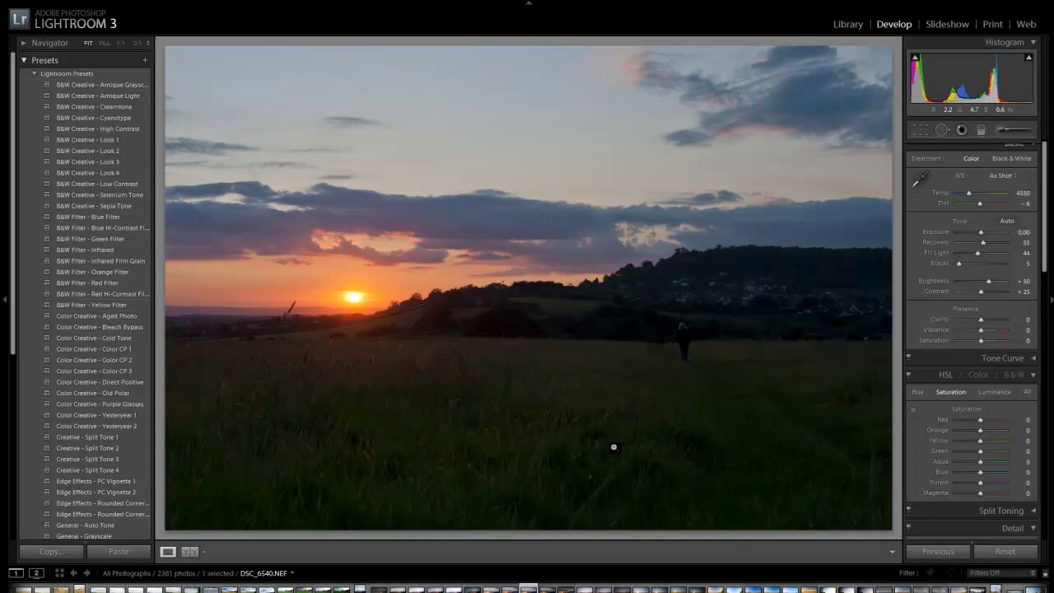
key("ctrl+z")
key("ctrl+z")
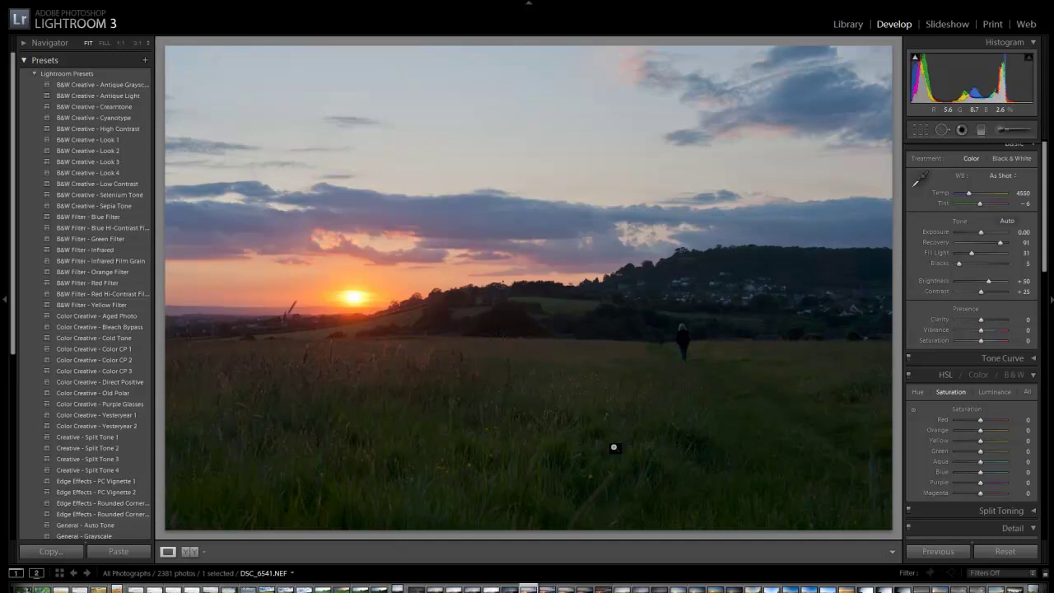
key("Right")
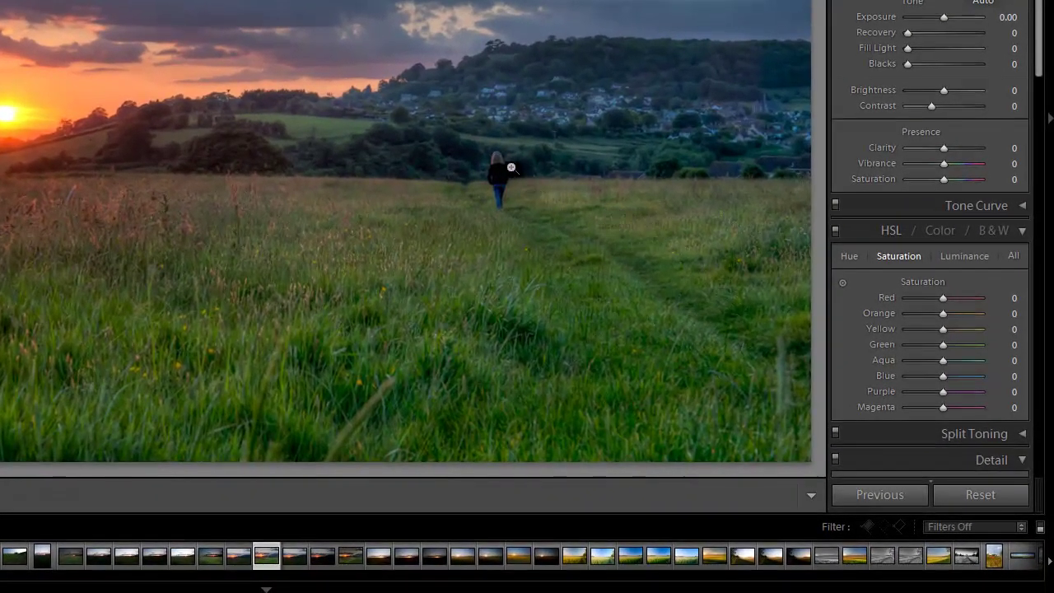
Step: Zoom to 1:1 around the walker, then return the HDR image to Fit view
left_click(511, 167)
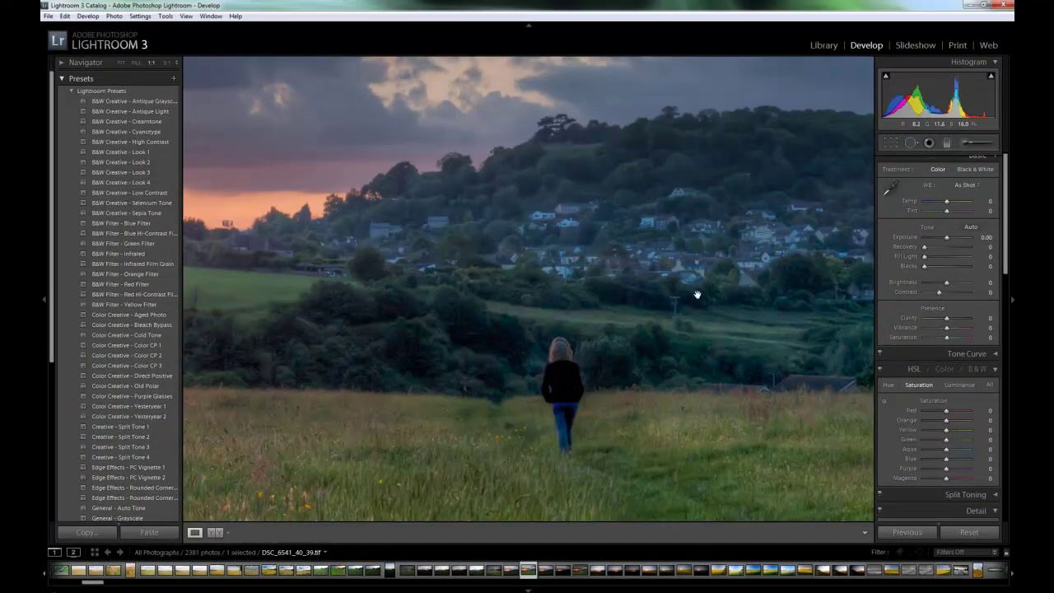
left_click(655, 361)
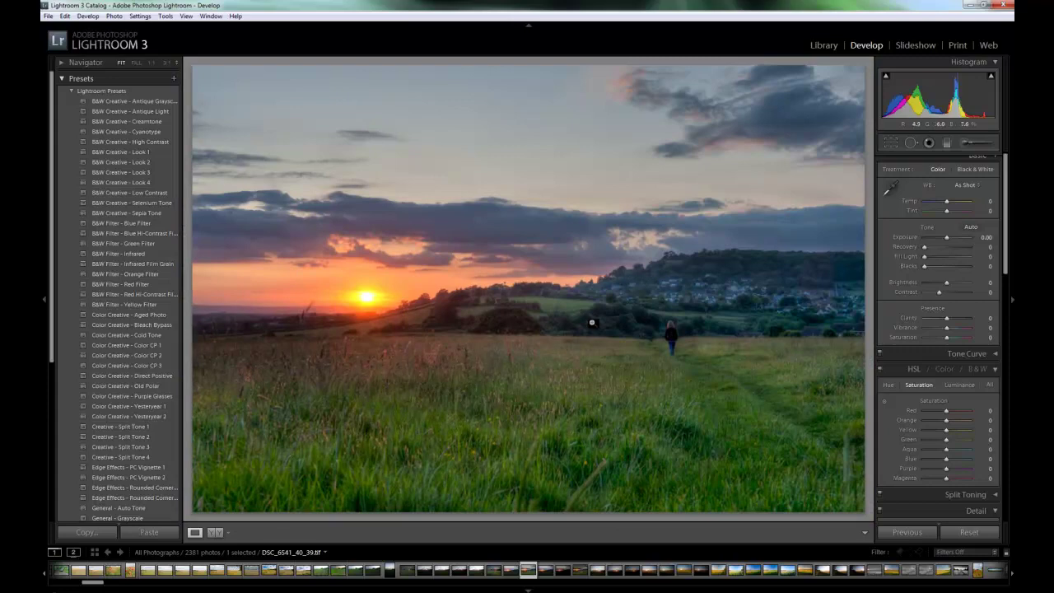